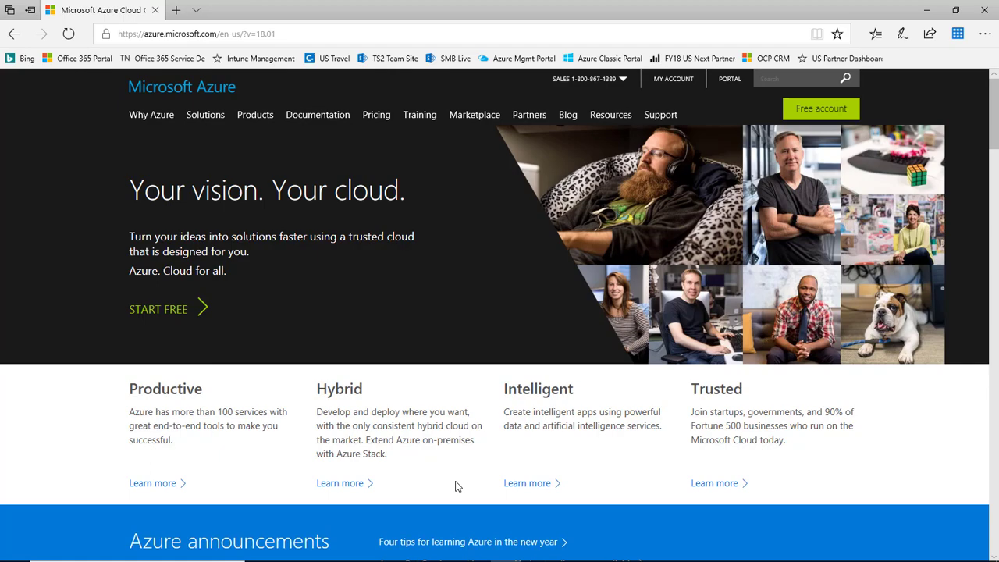
- Open the Azure pricing calculator from the pricing page, add Virtual Machines to the estimate and view its configuration
{"action": "left_click", "coordinate": [376, 117]}
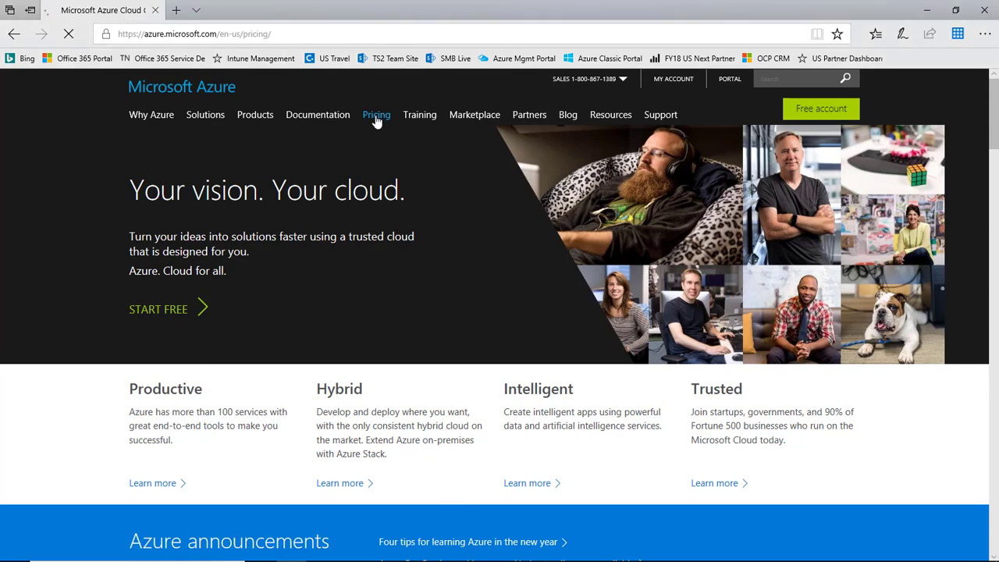
{"action": "scroll", "coordinate": [335, 349], "scroll_direction": "down", "scroll_amount": 10}
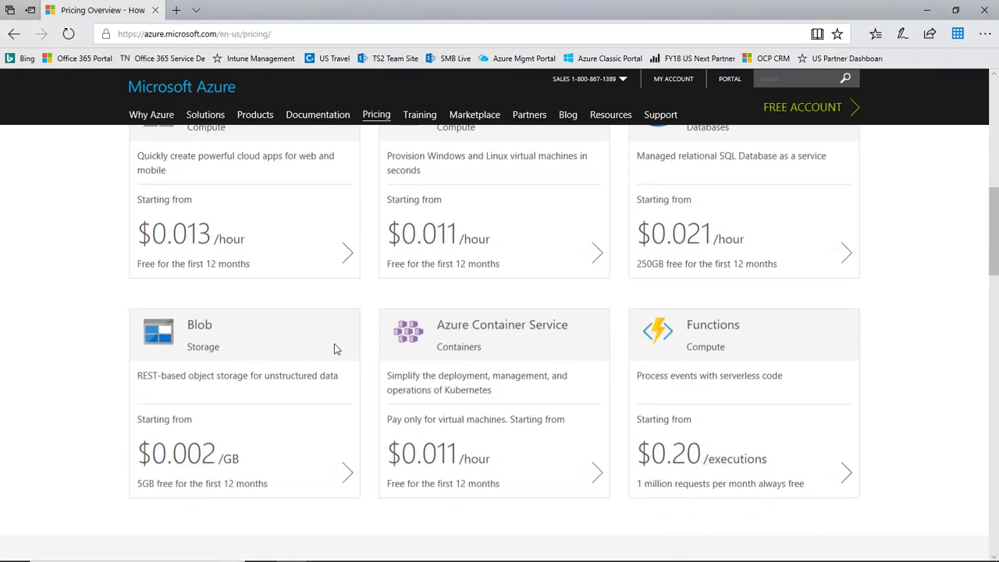
{"action": "scroll", "coordinate": [334, 349], "scroll_direction": "down", "scroll_amount": 6}
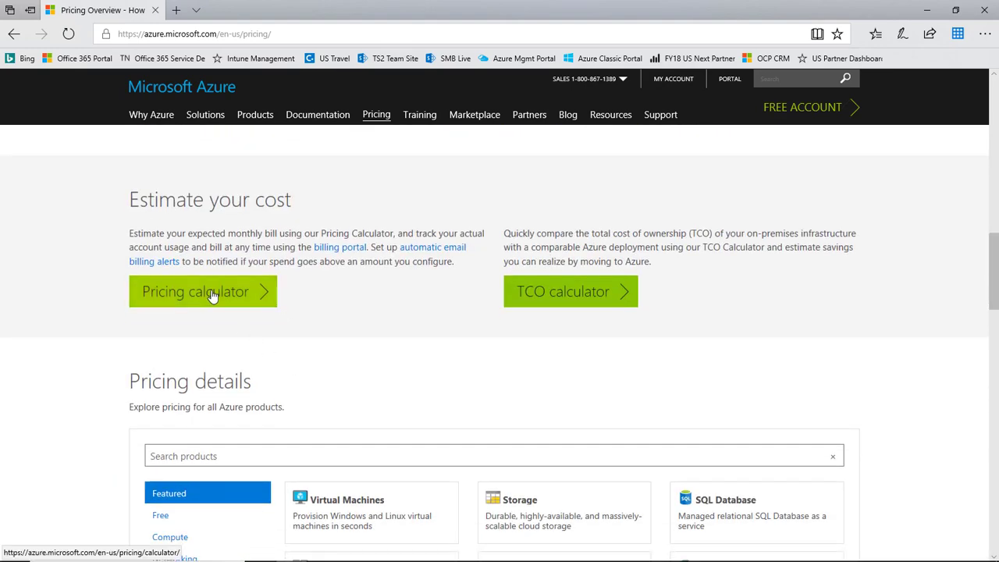
{"action": "left_click", "coordinate": [213, 295]}
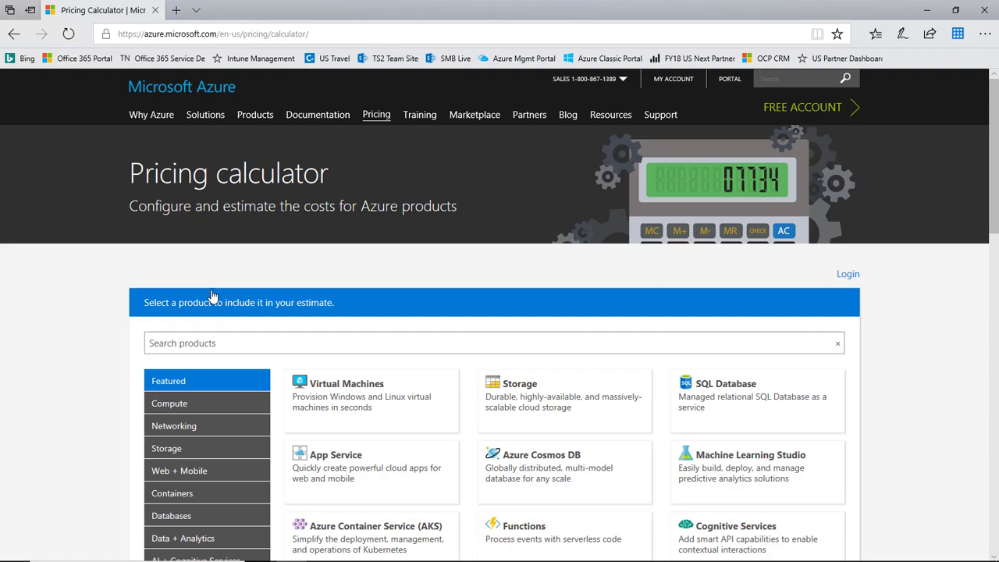
{"action": "left_click", "coordinate": [362, 404]}
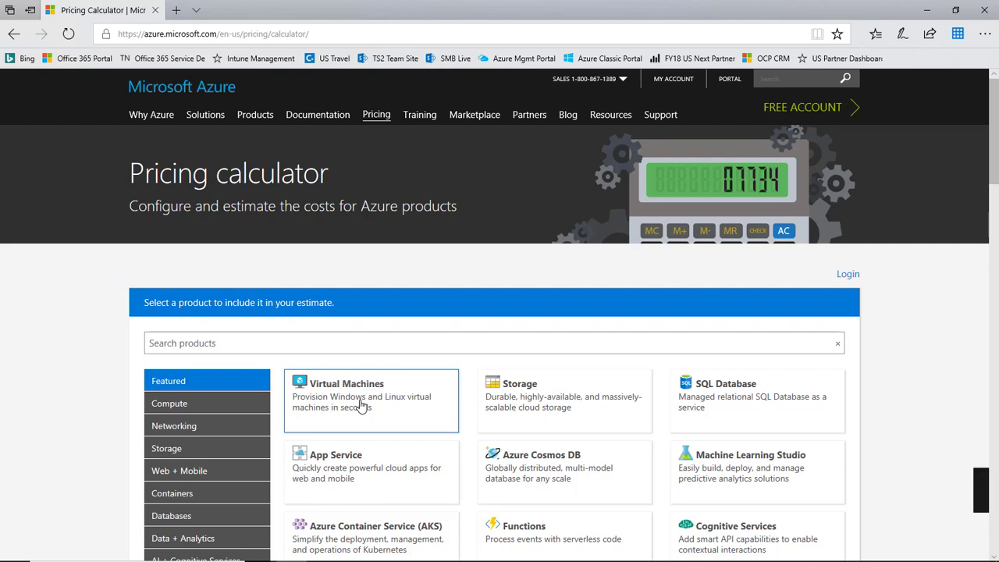
{"action": "left_click", "coordinate": [941, 494]}
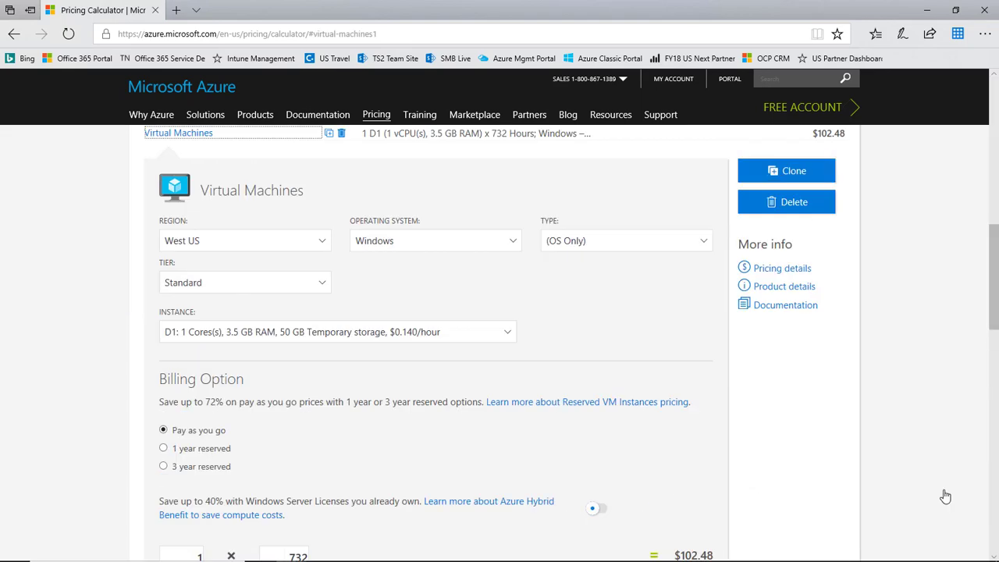
- Name the virtual machine entry DC #1 and choose West US as its region
{"action": "left_click", "coordinate": [251, 190]}
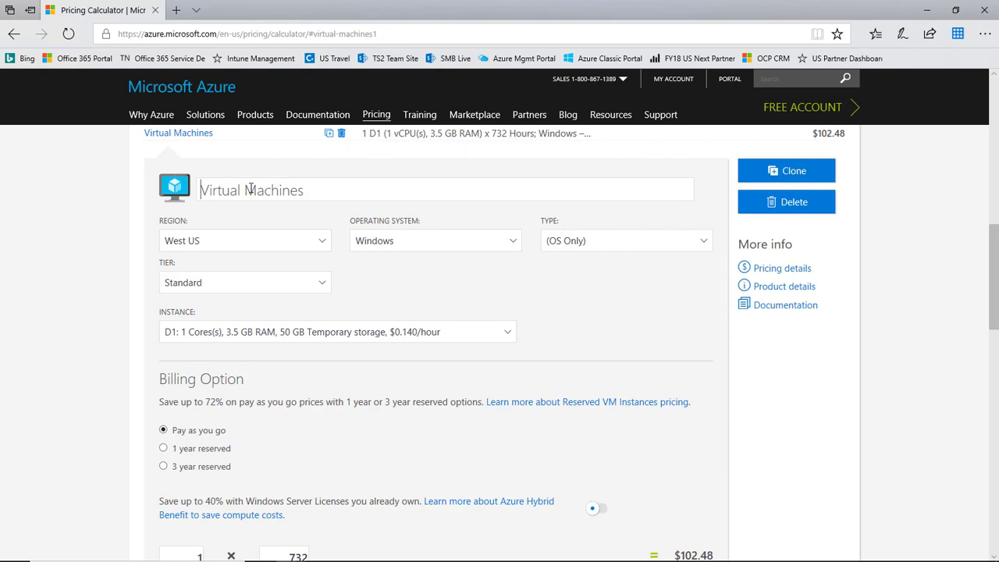
{"action": "type", "text": "DC #1"}
{"action": "left_click", "coordinate": [274, 242]}
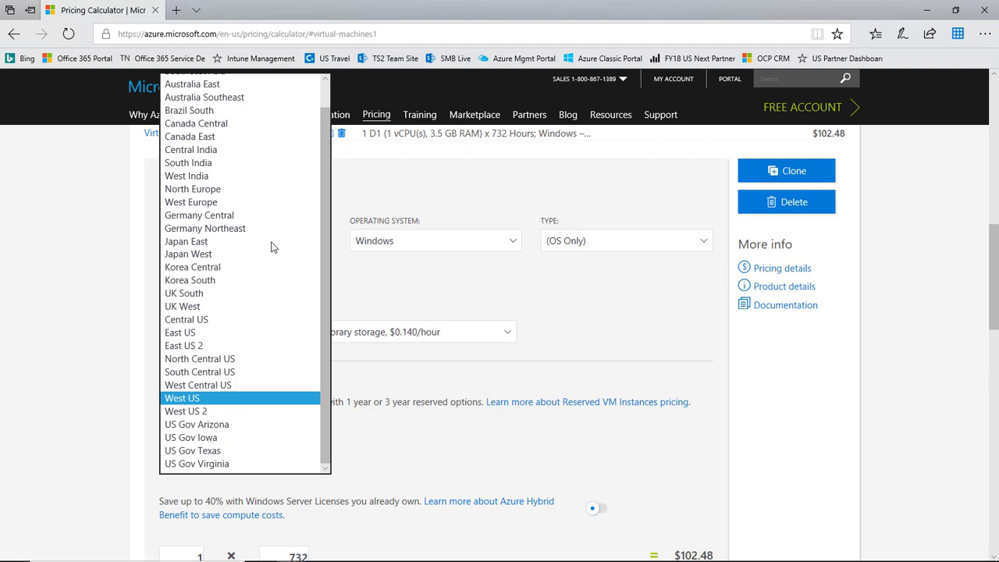
{"action": "left_click", "coordinate": [243, 406]}
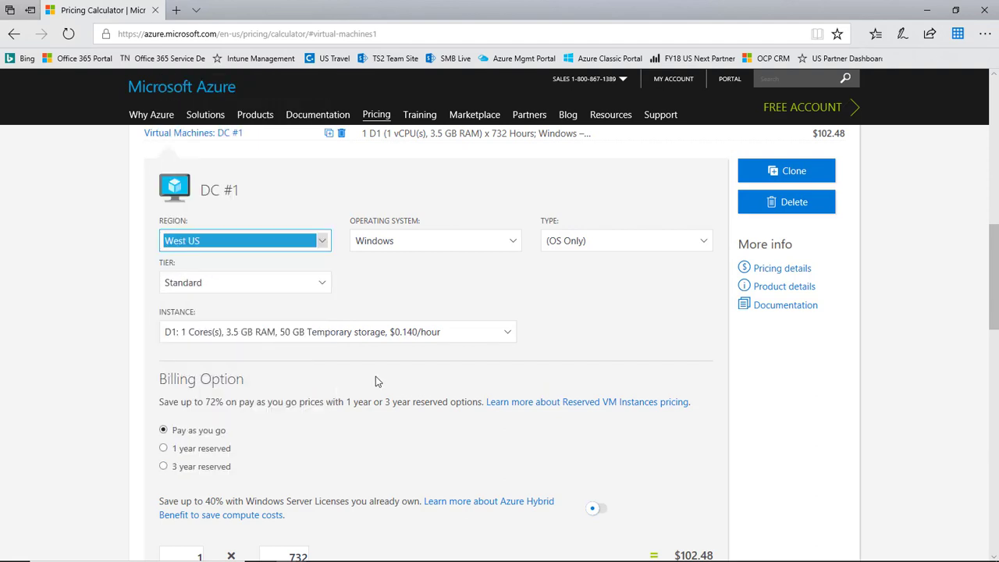
- Try Linux as the operating system, look at its available distribution types, and return the operating system to Windows
{"action": "left_click", "coordinate": [449, 242]}
{"action": "left_click", "coordinate": [452, 227]}
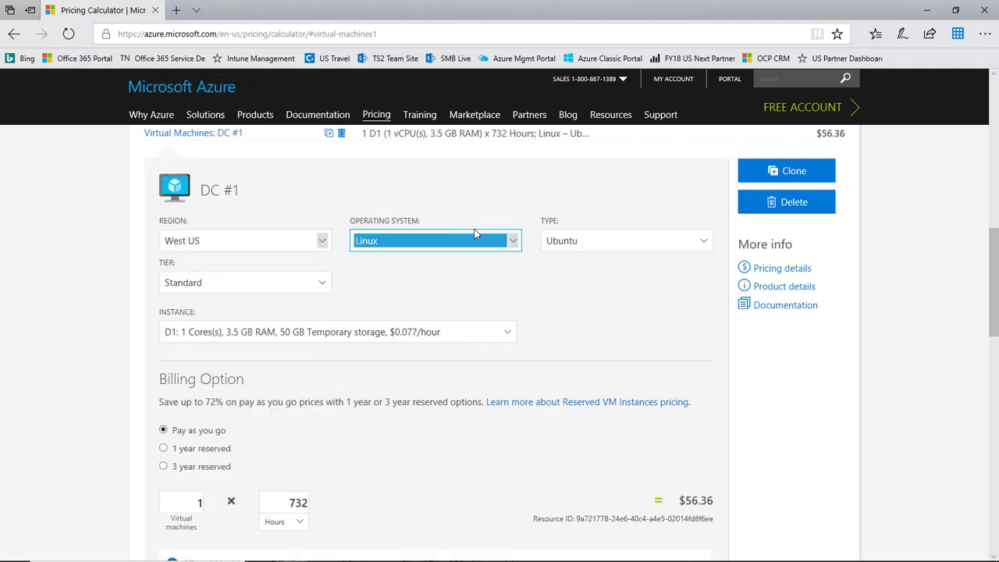
{"action": "left_click", "coordinate": [589, 243]}
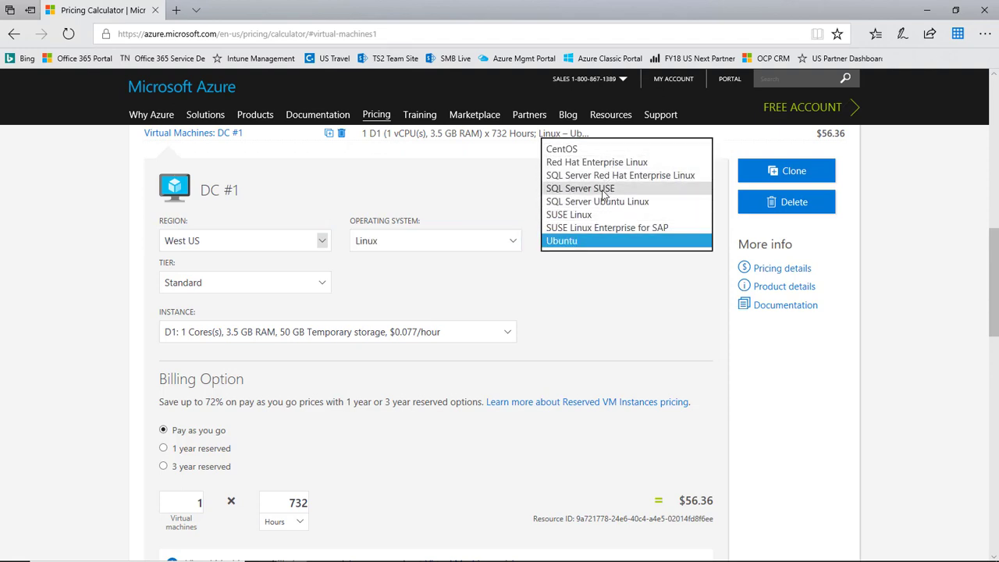
{"action": "left_click", "coordinate": [514, 242]}
{"action": "left_click", "coordinate": [489, 256]}
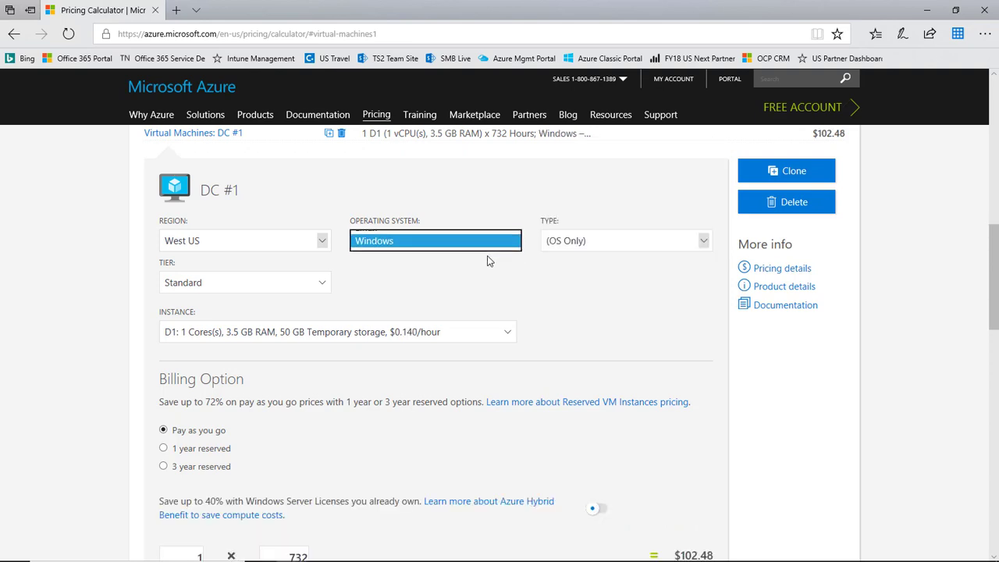
- Try SQL Server as the virtual machine type, and return the type to (OS Only)
{"action": "left_click", "coordinate": [592, 246]}
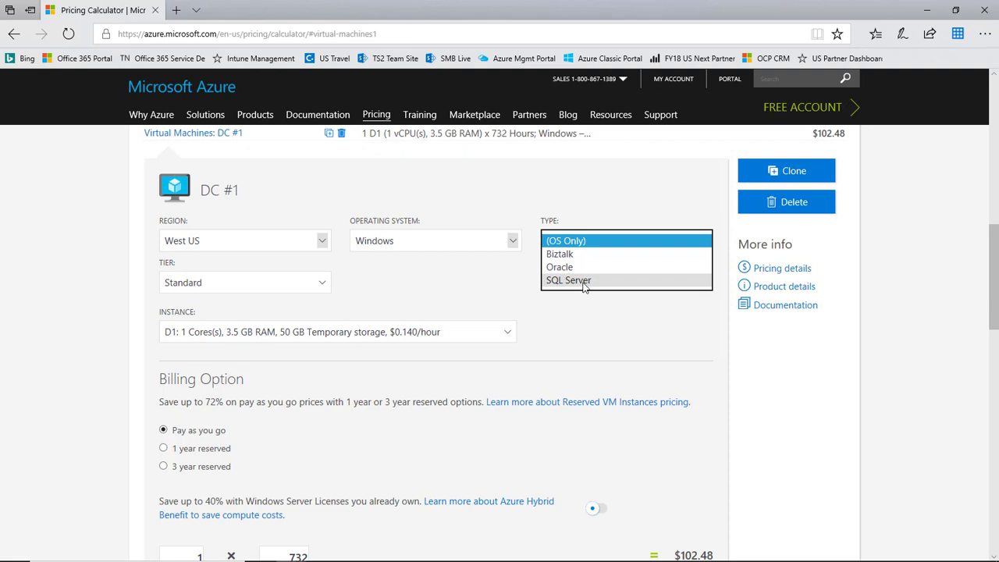
{"action": "left_click", "coordinate": [568, 280]}
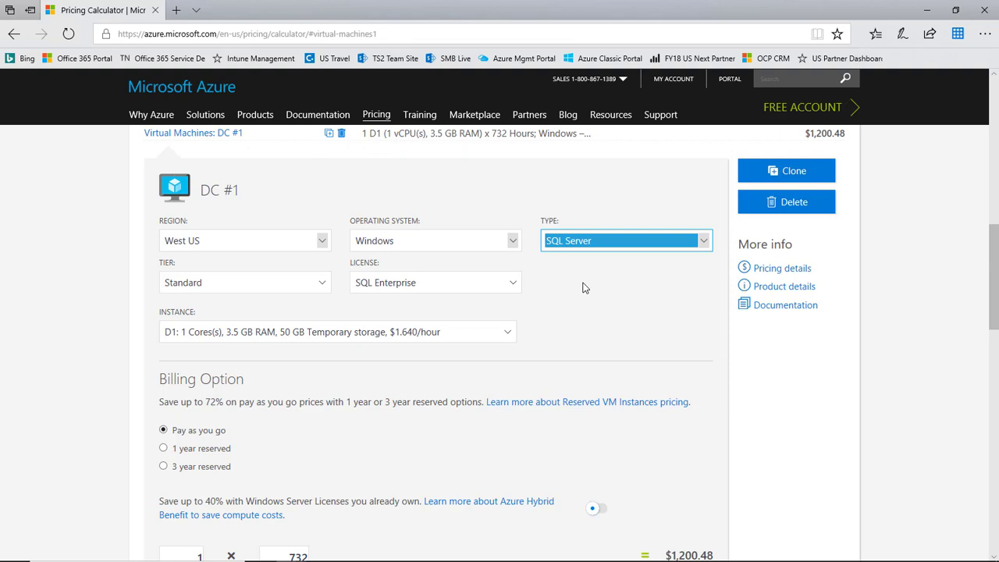
{"action": "left_click", "coordinate": [600, 242]}
{"action": "left_click", "coordinate": [606, 202]}
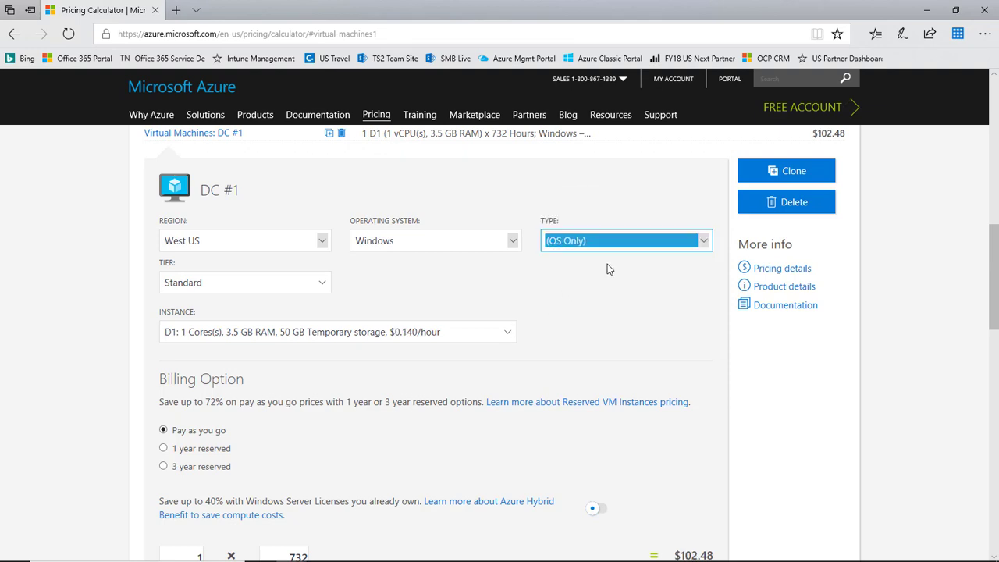
- Choose the Standard tier and, after browsing the available sizes, the D1 instance with 1 core, 3.5 GB RAM and 50 GB temporary storage
{"action": "left_click", "coordinate": [323, 284]}
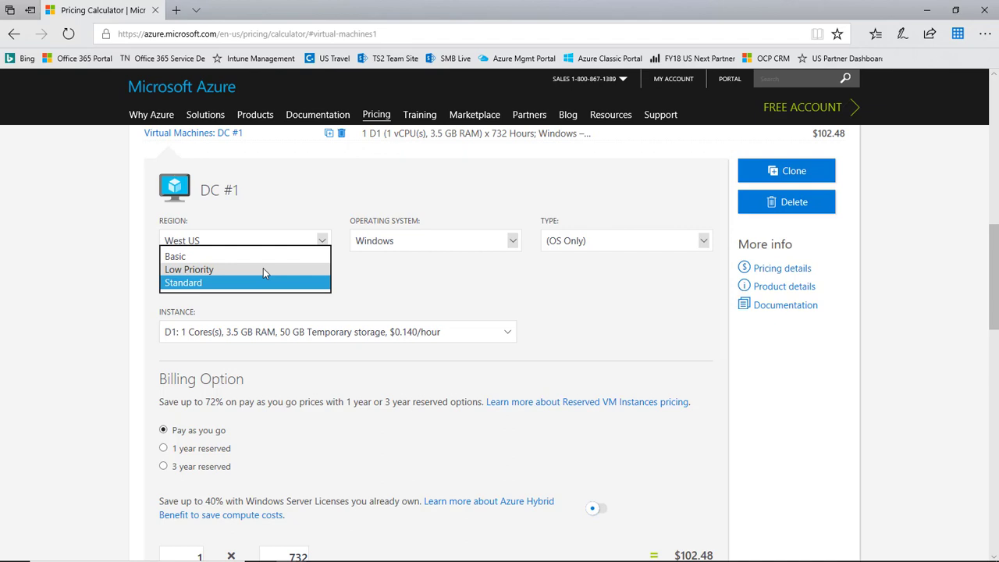
{"action": "left_click", "coordinate": [246, 282]}
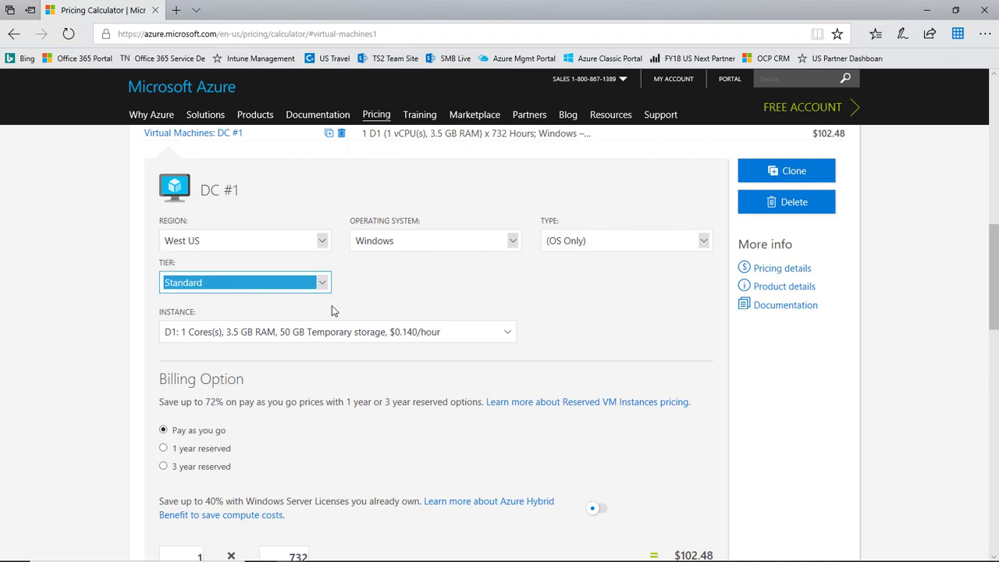
{"action": "left_click", "coordinate": [508, 334]}
{"action": "scroll", "coordinate": [472, 335], "scroll_direction": "down", "scroll_amount": 5}
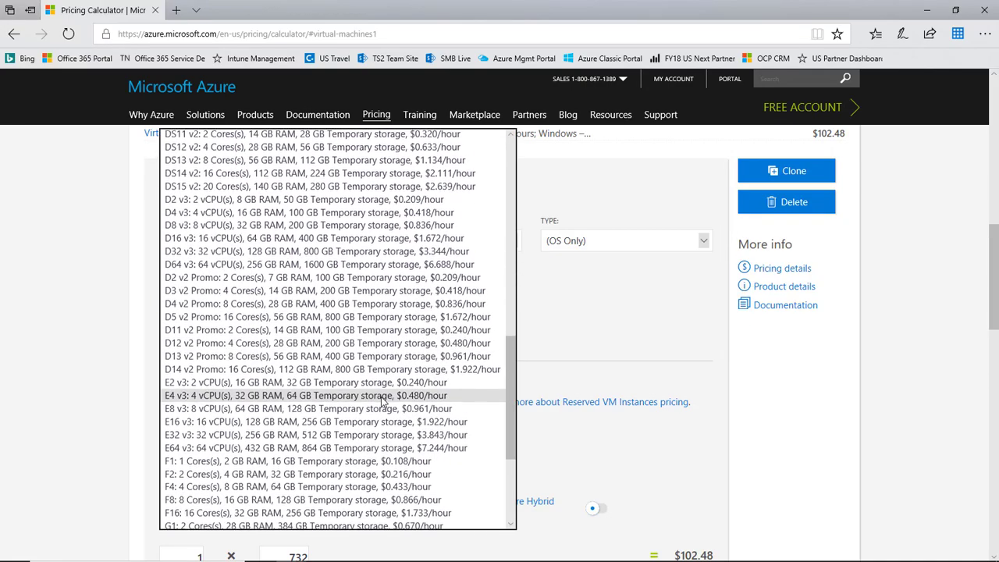
{"action": "scroll", "coordinate": [383, 402], "scroll_direction": "up", "scroll_amount": 4}
{"action": "scroll", "coordinate": [383, 402], "scroll_direction": "up", "scroll_amount": 5}
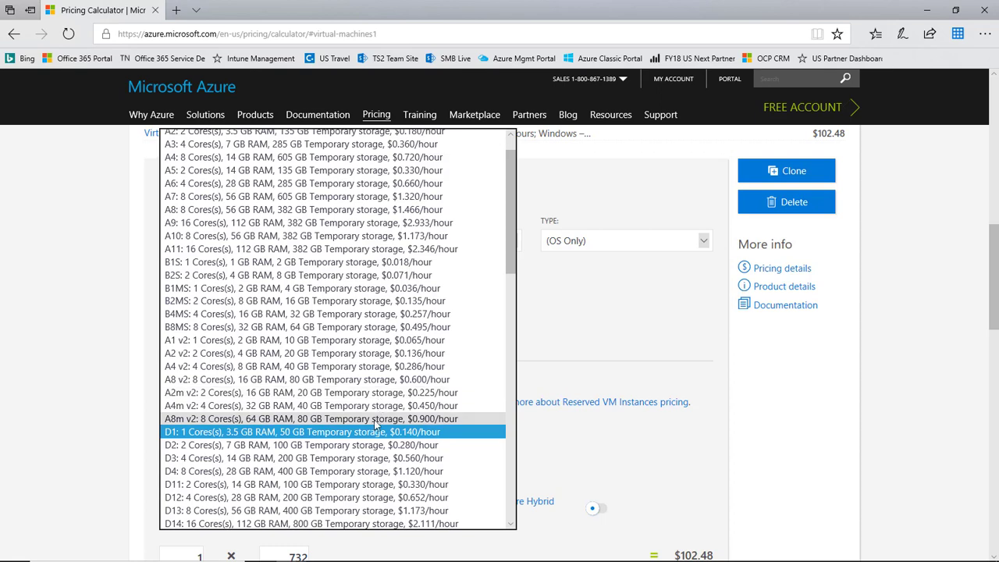
{"action": "left_click", "coordinate": [372, 434]}
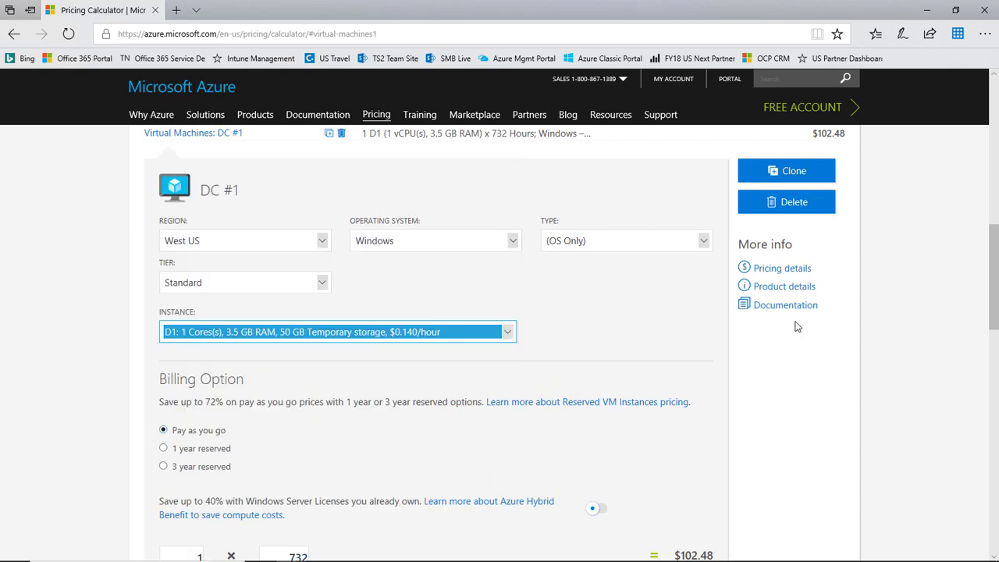
- Open the virtual machine pricing details in a new tab, examine the instance categories and B-series rates, and return to the calculator
{"action": "right_click", "coordinate": [779, 269]}
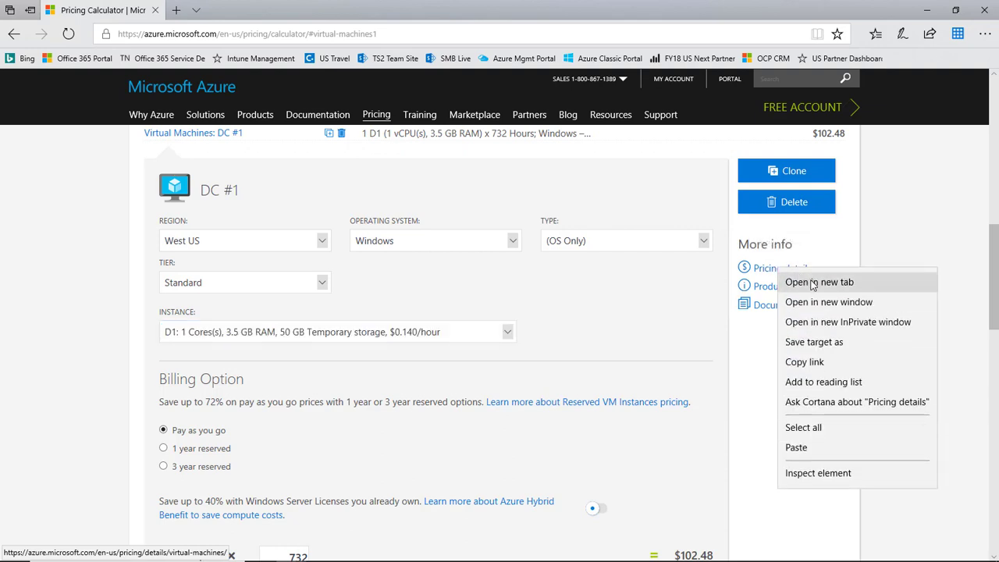
{"action": "left_click", "coordinate": [812, 283]}
{"action": "left_click", "coordinate": [226, 10]}
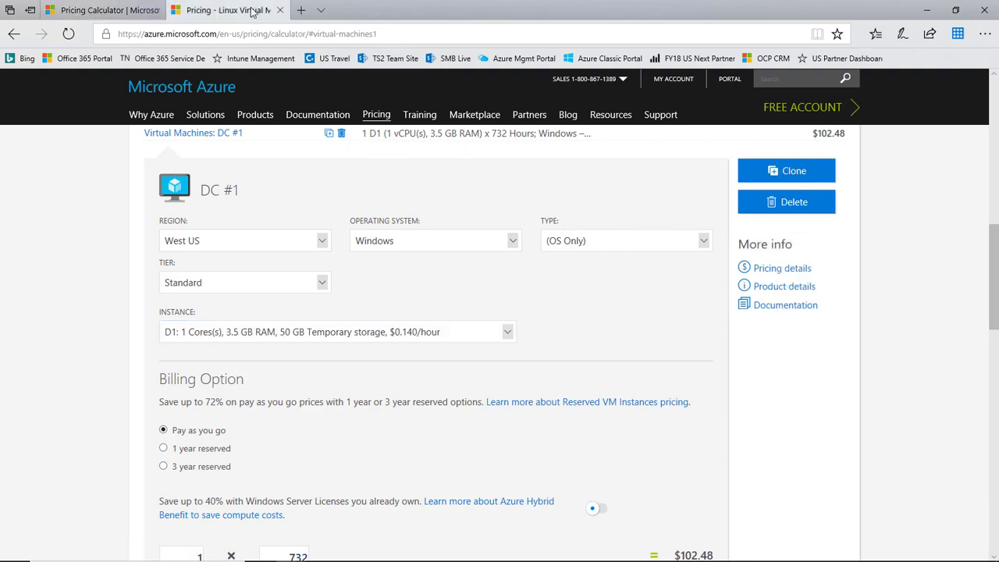
{"action": "scroll", "coordinate": [377, 312], "scroll_direction": "down", "scroll_amount": 8}
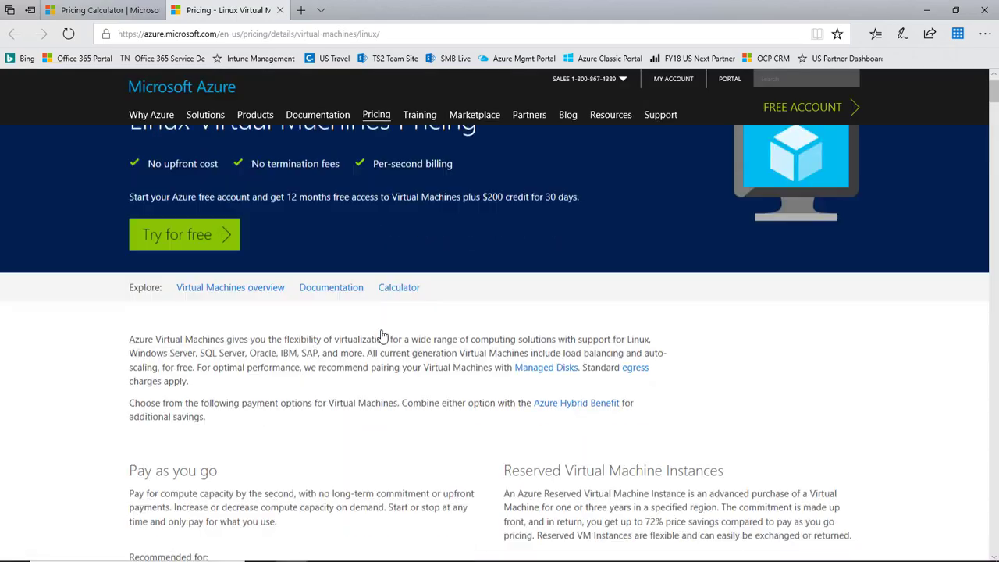
{"action": "scroll", "coordinate": [374, 338], "scroll_direction": "down", "scroll_amount": 15}
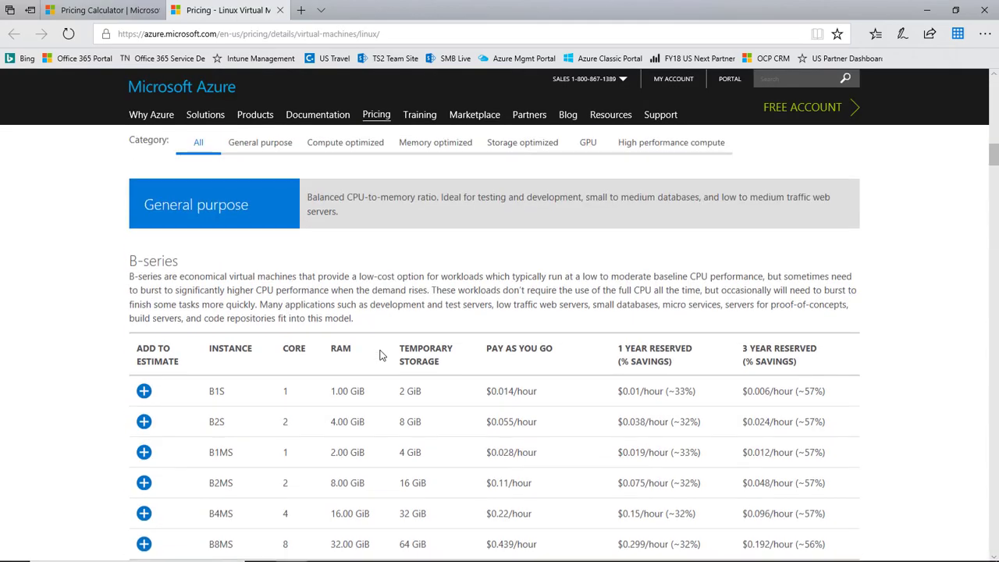
{"action": "scroll", "coordinate": [285, 323], "scroll_direction": "down", "scroll_amount": 10}
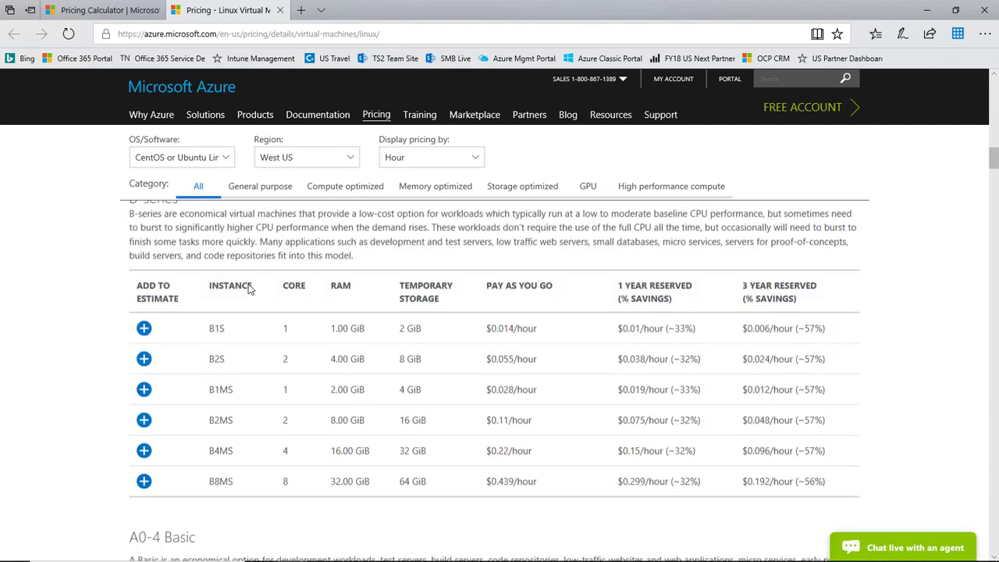
{"action": "scroll", "coordinate": [285, 323], "scroll_direction": "down", "scroll_amount": 3}
{"action": "scroll", "coordinate": [284, 322], "scroll_direction": "up", "scroll_amount": 10}
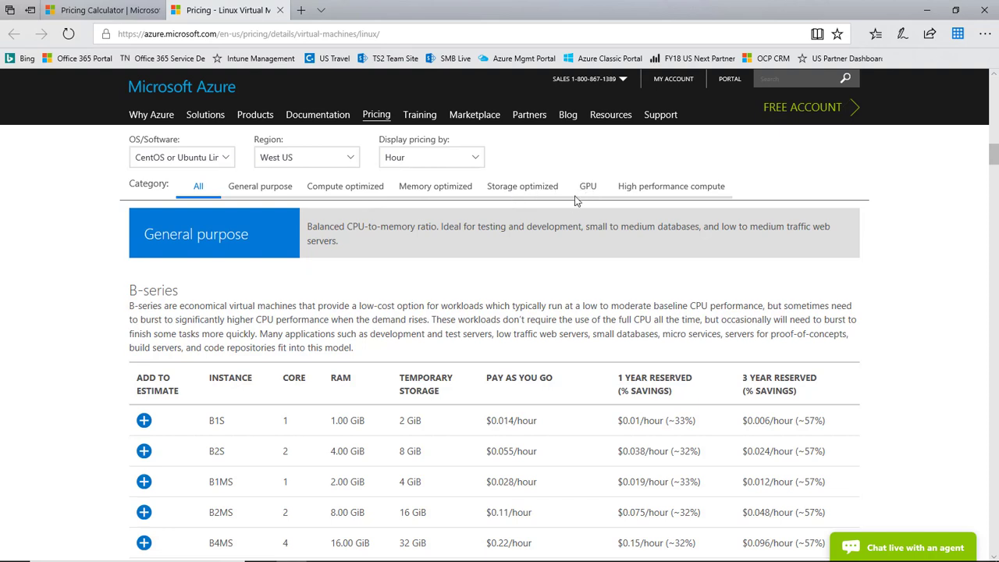
{"action": "left_click", "coordinate": [113, 9]}
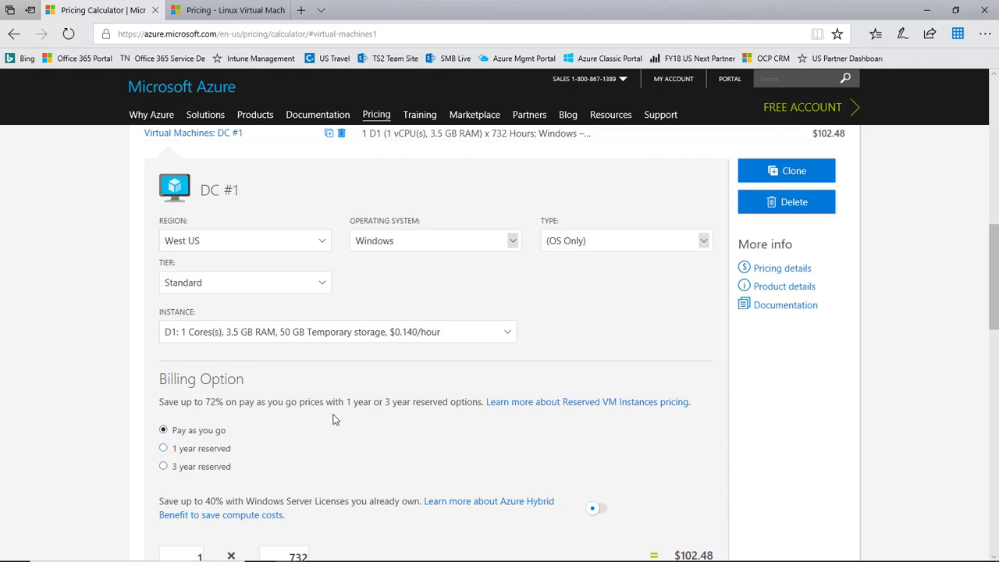
- Try the Azure Hybrid Benefit for owned Windows Server licenses on DC #1, and turn it off again
{"action": "scroll", "coordinate": [367, 409], "scroll_direction": "down", "scroll_amount": 2}
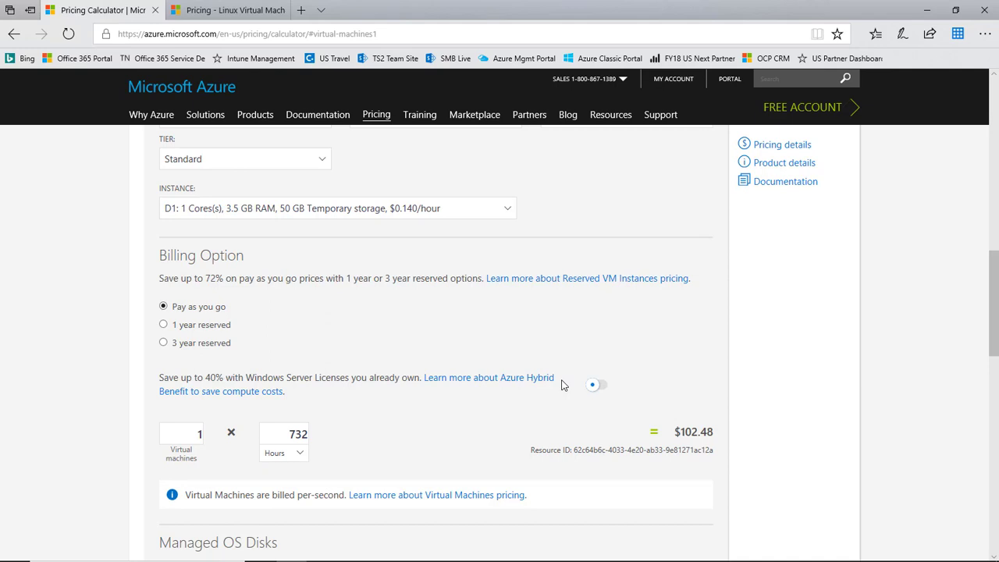
{"action": "left_click", "coordinate": [602, 385]}
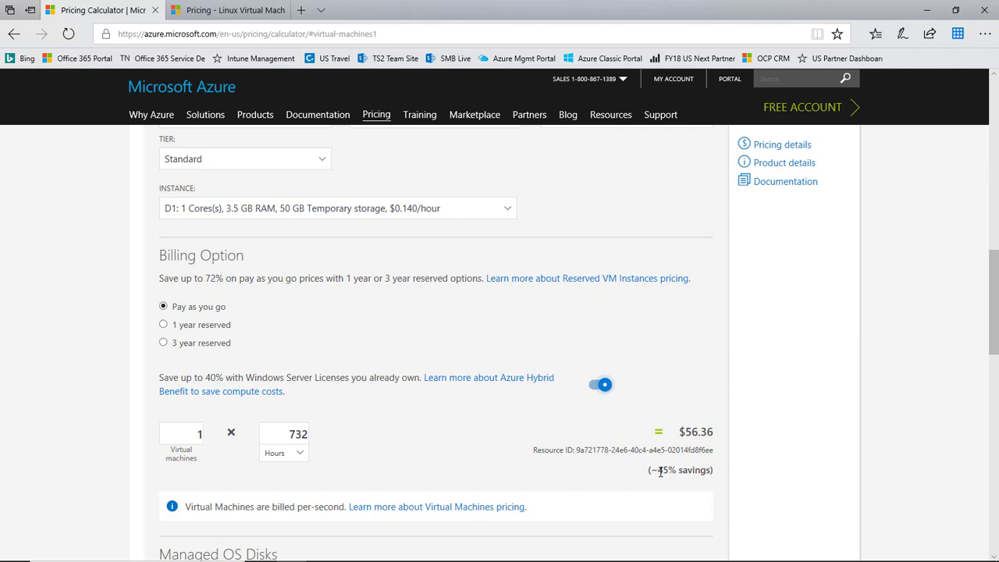
{"action": "left_click", "coordinate": [595, 388]}
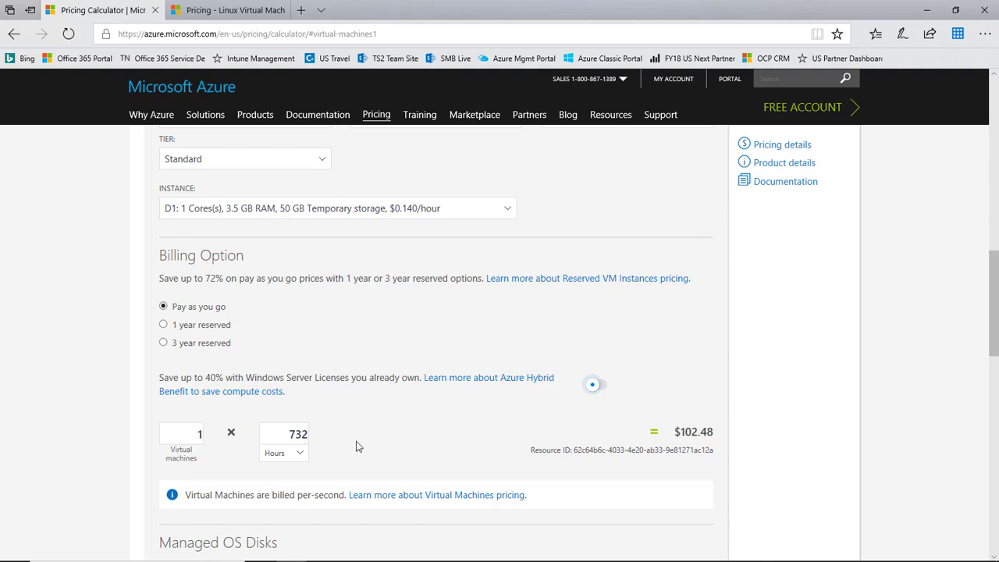
- Set the managed OS disk tier to Premium and its disk size to P10 - 128 GB
{"action": "scroll", "coordinate": [356, 446], "scroll_direction": "down", "scroll_amount": 3}
{"action": "scroll", "coordinate": [356, 446], "scroll_direction": "down", "scroll_amount": 3}
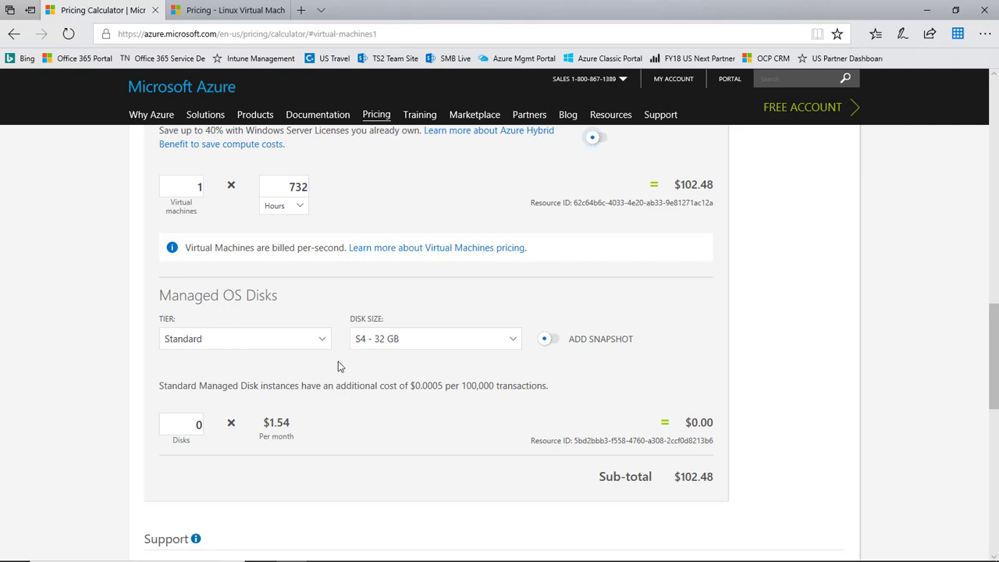
{"action": "left_click", "coordinate": [322, 339]}
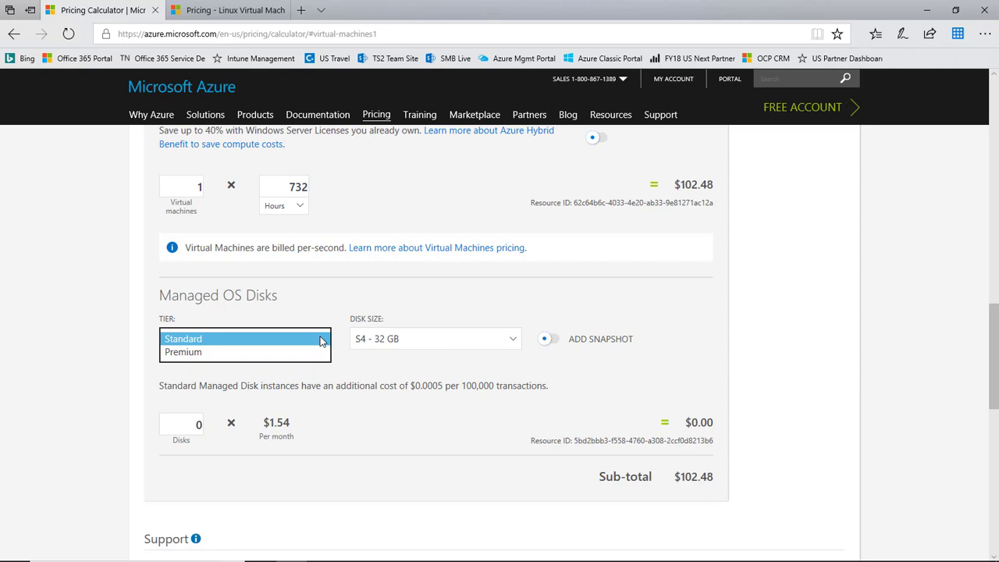
{"action": "left_click", "coordinate": [283, 353]}
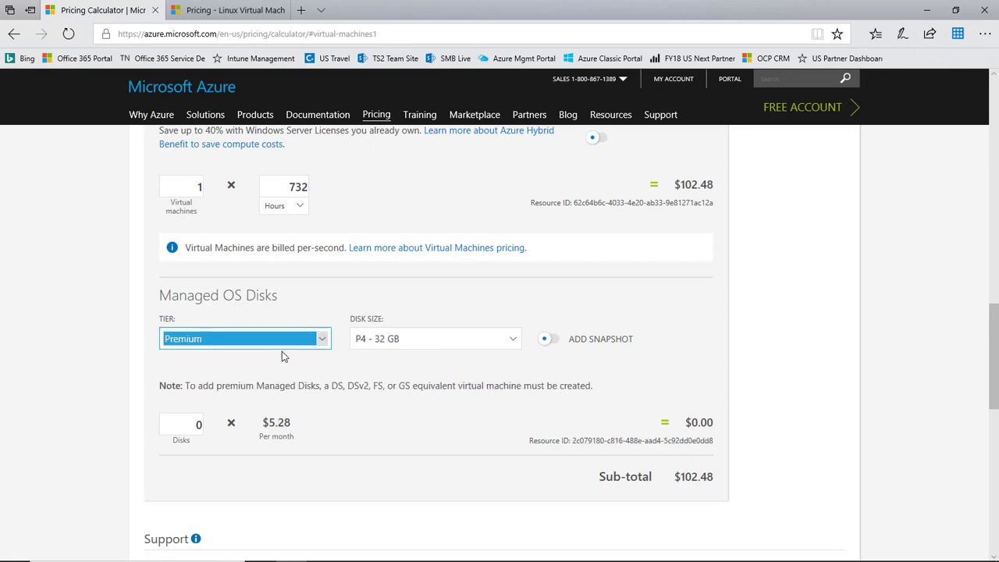
{"action": "left_click", "coordinate": [381, 346]}
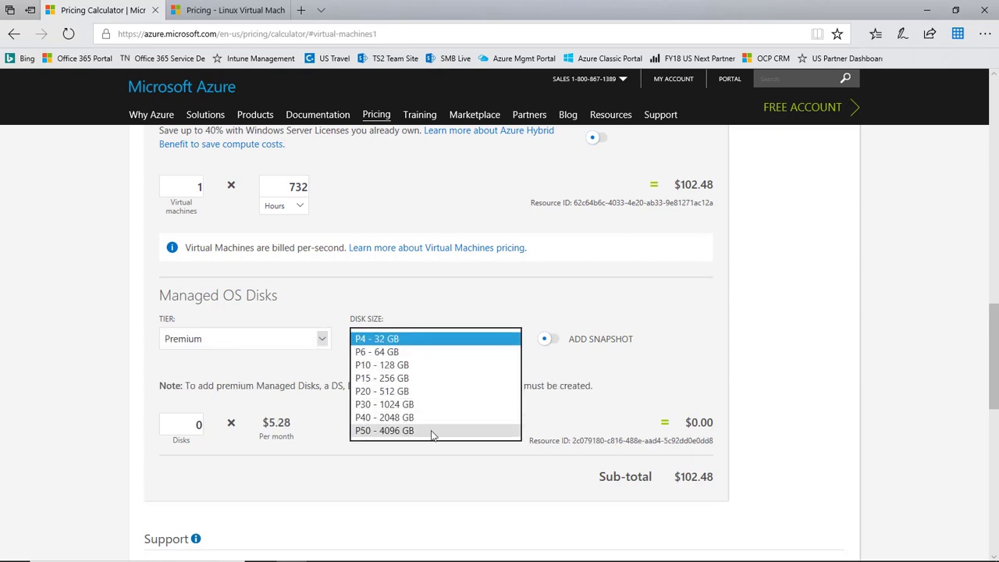
{"action": "left_click", "coordinate": [435, 366]}
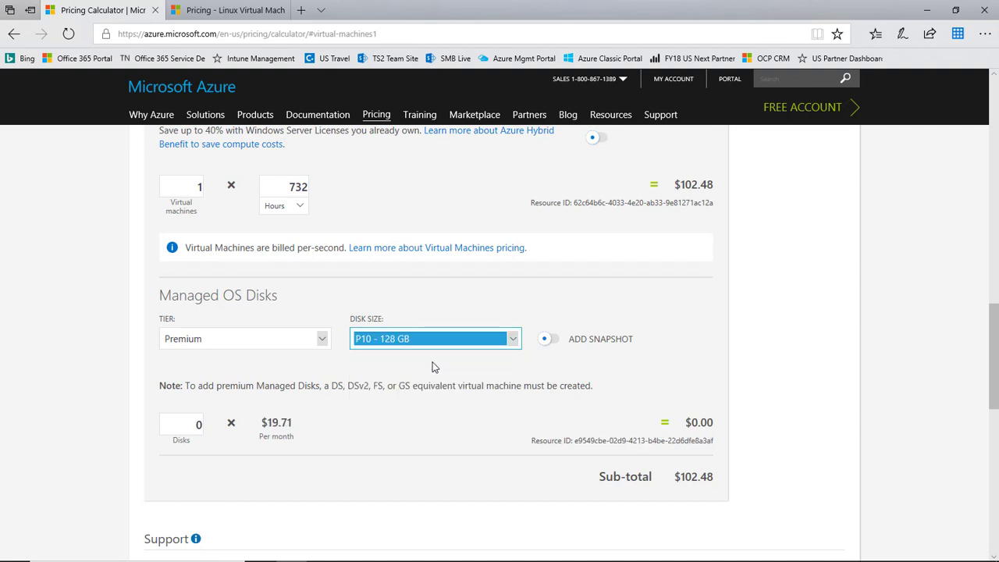
- Set the number of managed OS disks for DC #1 to 1
{"action": "double_click", "coordinate": [198, 426]}
{"action": "type", "text": "1"}
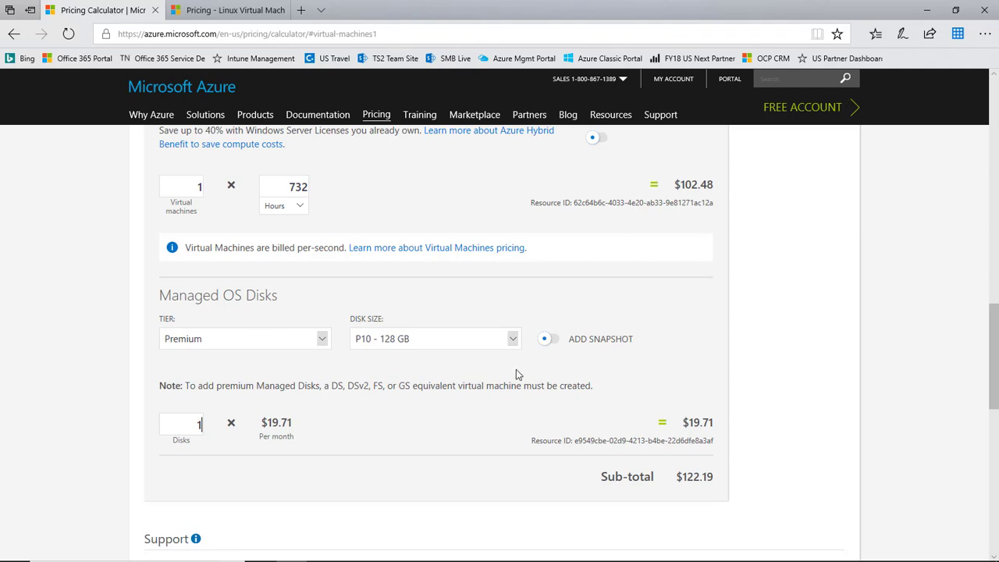
- Add the Bandwidth product from the Networking category to the estimate and set its Zone 1 data transfer to 50 GB
{"action": "scroll", "coordinate": [516, 376], "scroll_direction": "up", "scroll_amount": 10}
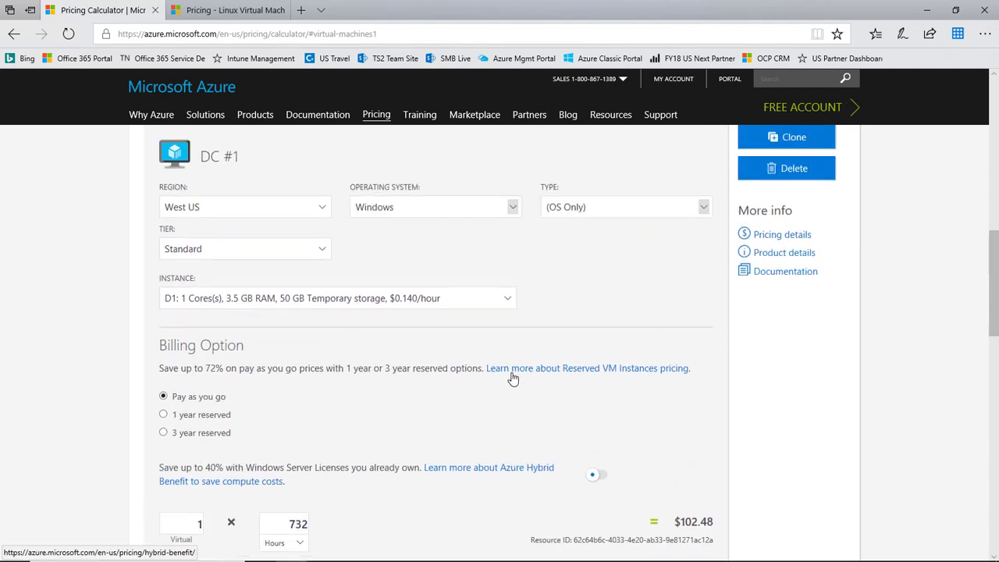
{"action": "scroll", "coordinate": [512, 379], "scroll_direction": "up", "scroll_amount": 2}
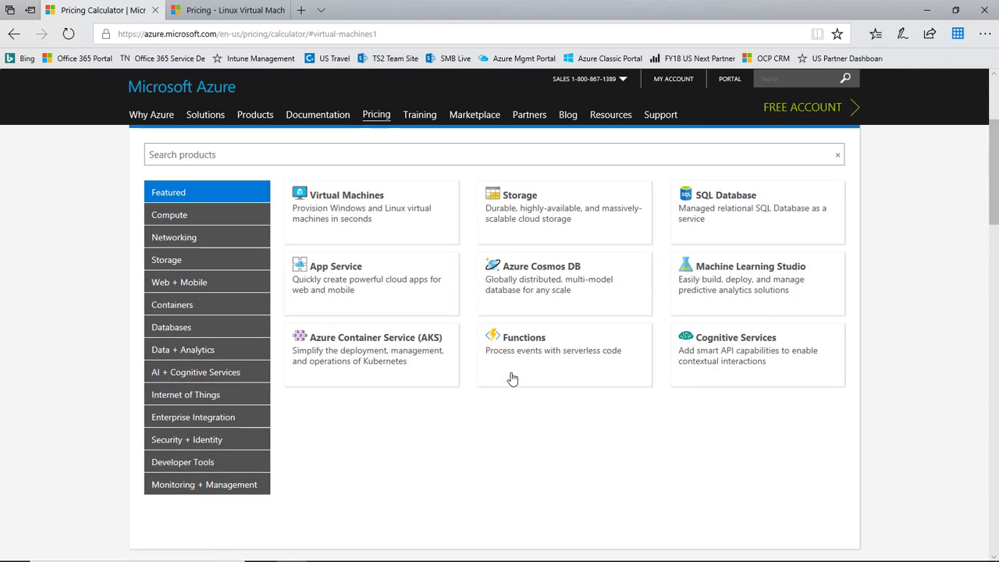
{"action": "left_click", "coordinate": [230, 245]}
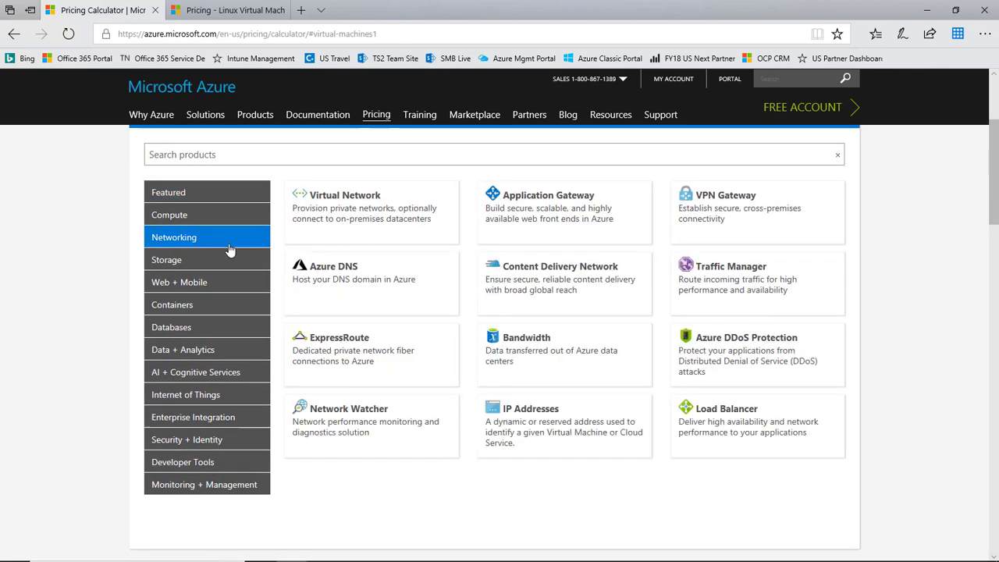
{"action": "left_click", "coordinate": [547, 356]}
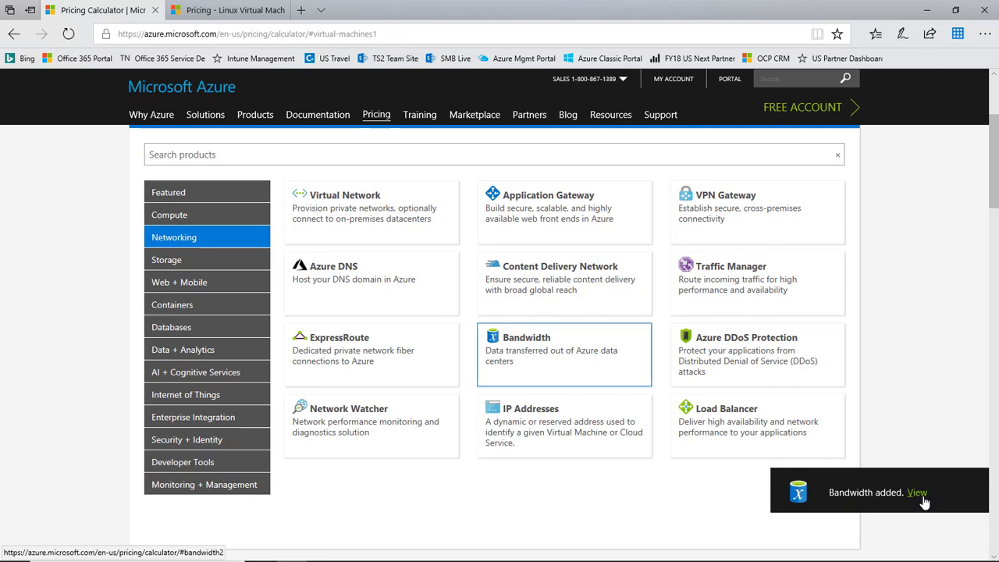
{"action": "left_click", "coordinate": [934, 491]}
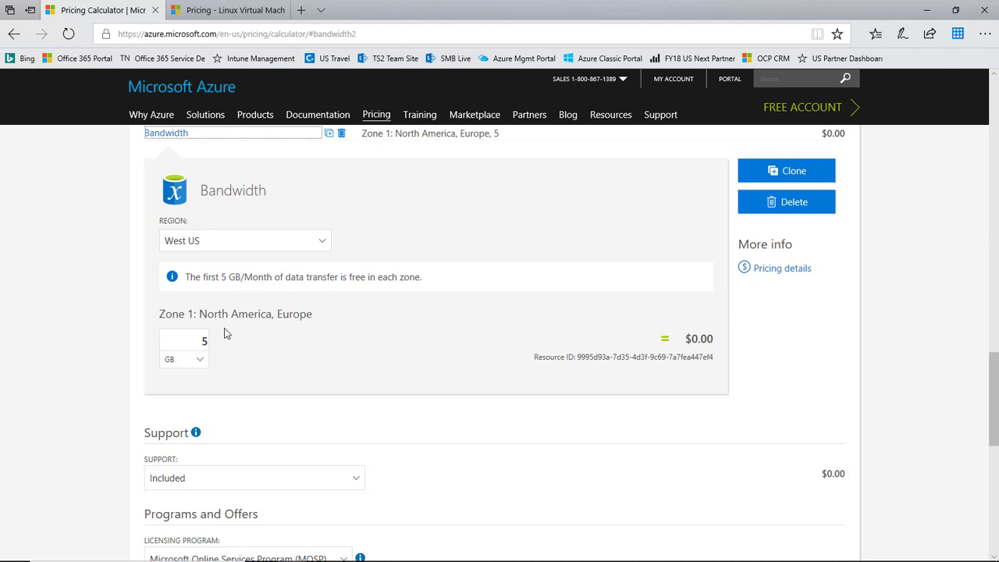
{"action": "left_click", "coordinate": [205, 338]}
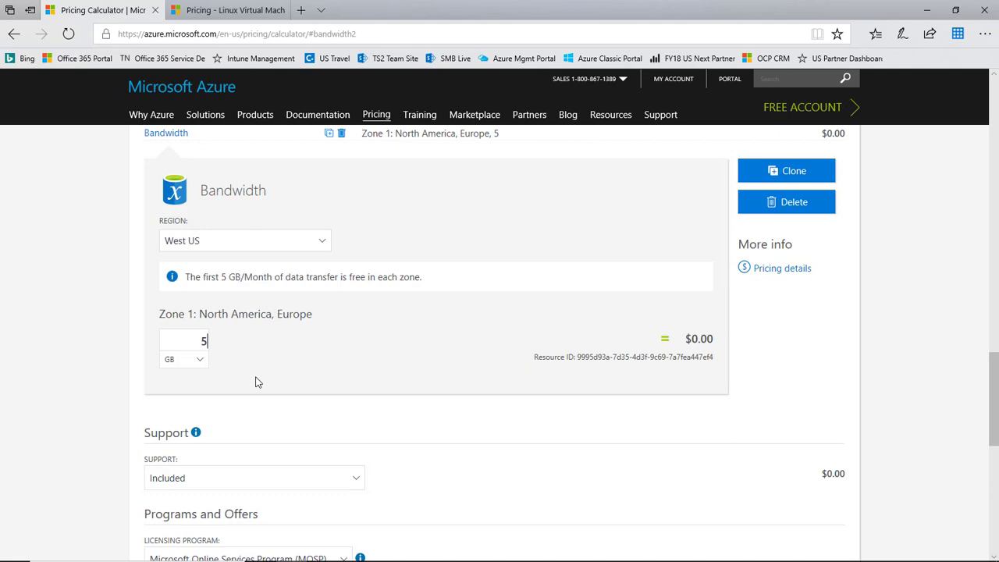
{"action": "type", "text": "0"}
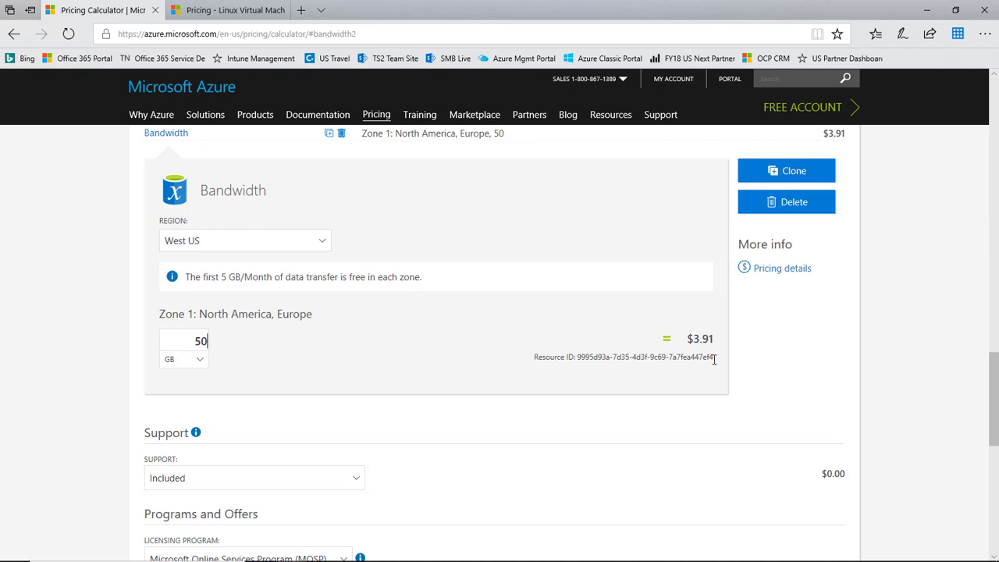
- Add the VPN Gateway networking product to the estimate and go to its settings
{"action": "scroll", "coordinate": [716, 362], "scroll_direction": "up", "scroll_amount": 2}
{"action": "scroll", "coordinate": [691, 258], "scroll_direction": "up", "scroll_amount": 3}
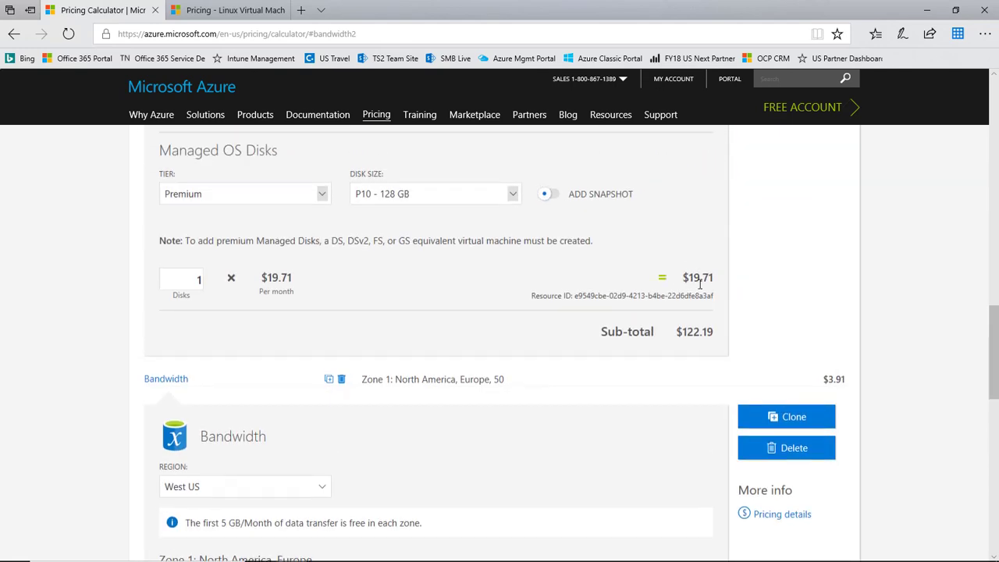
{"action": "scroll", "coordinate": [688, 333], "scroll_direction": "down", "scroll_amount": 3}
{"action": "scroll", "coordinate": [688, 332], "scroll_direction": "down", "scroll_amount": 2}
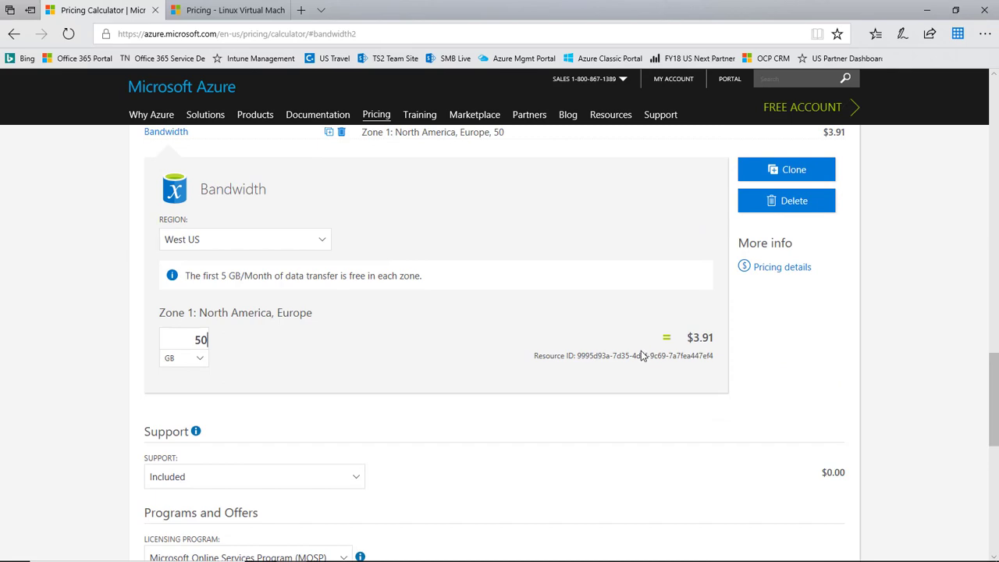
{"action": "scroll", "coordinate": [601, 352], "scroll_direction": "up", "scroll_amount": 10}
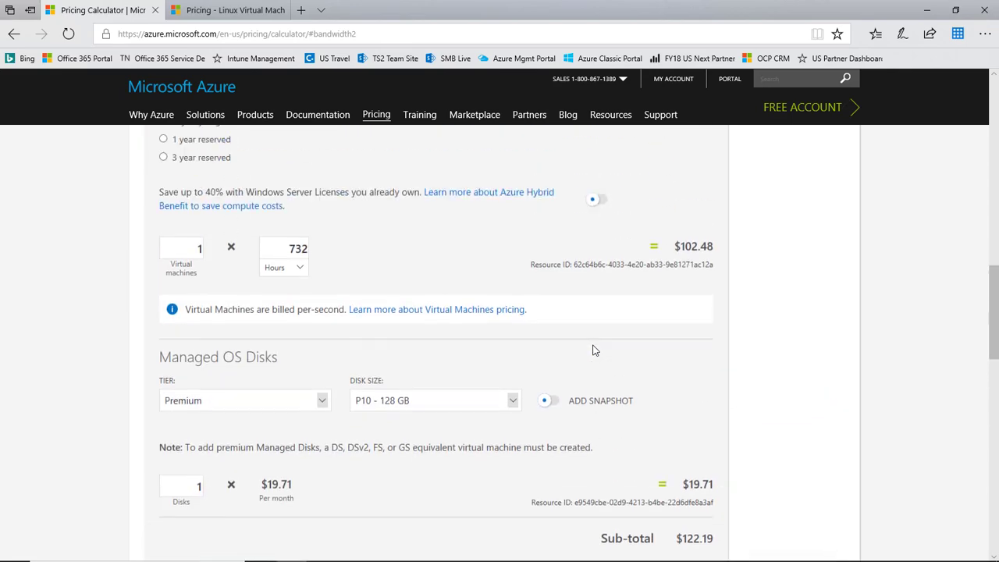
{"action": "scroll", "coordinate": [591, 351], "scroll_direction": "up", "scroll_amount": 6}
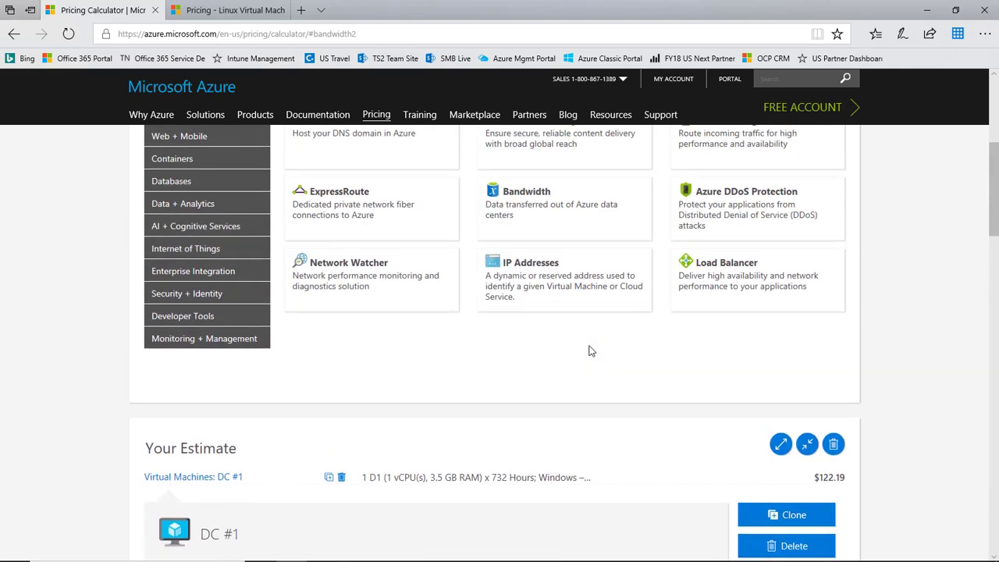
{"action": "scroll", "coordinate": [591, 350], "scroll_direction": "up", "scroll_amount": 2}
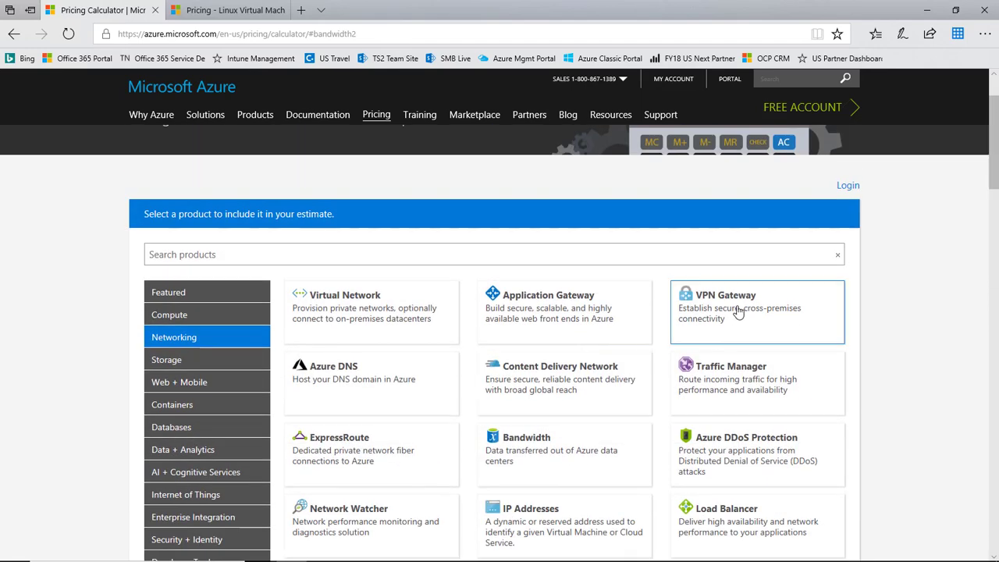
{"action": "left_click", "coordinate": [738, 311]}
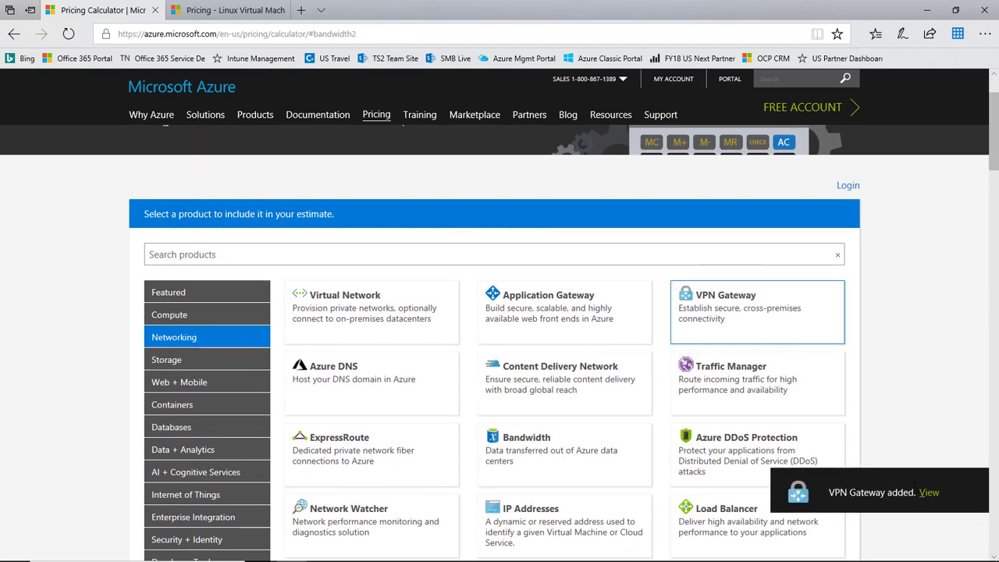
{"action": "left_click", "coordinate": [928, 493]}
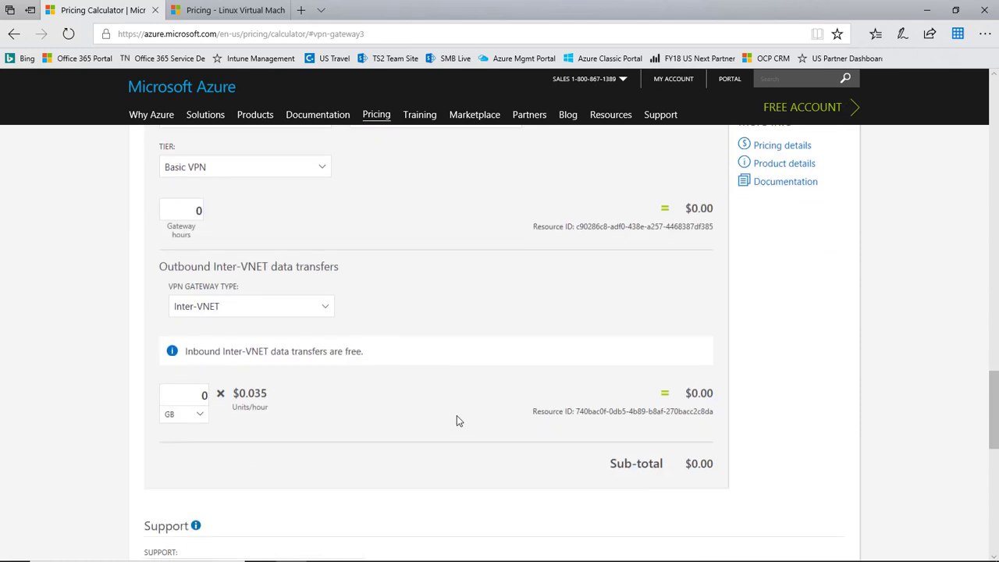
- Set the VPN Gateway region to West US and keep VPN Gateways as its type
{"action": "left_click", "coordinate": [322, 240]}
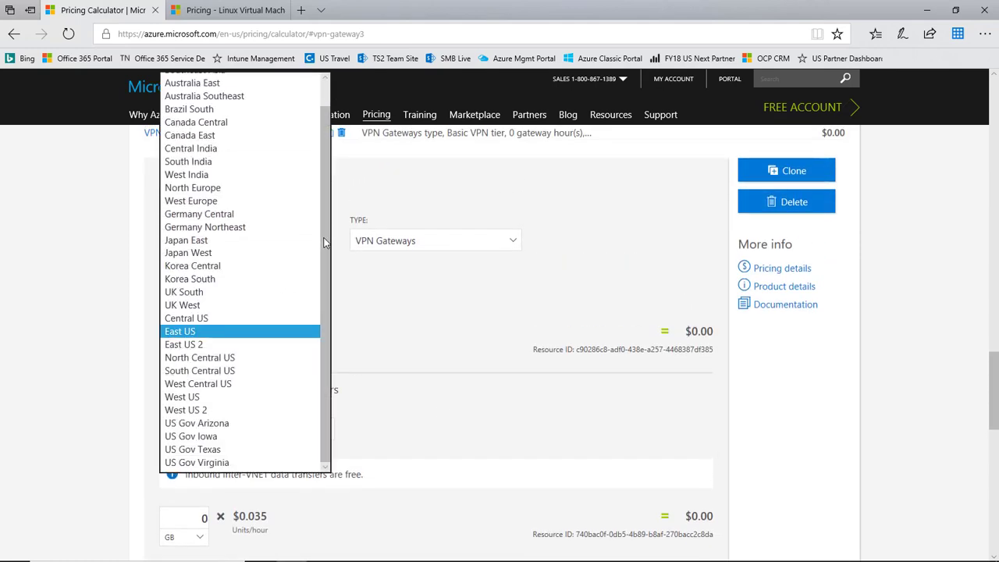
{"action": "left_click", "coordinate": [223, 398]}
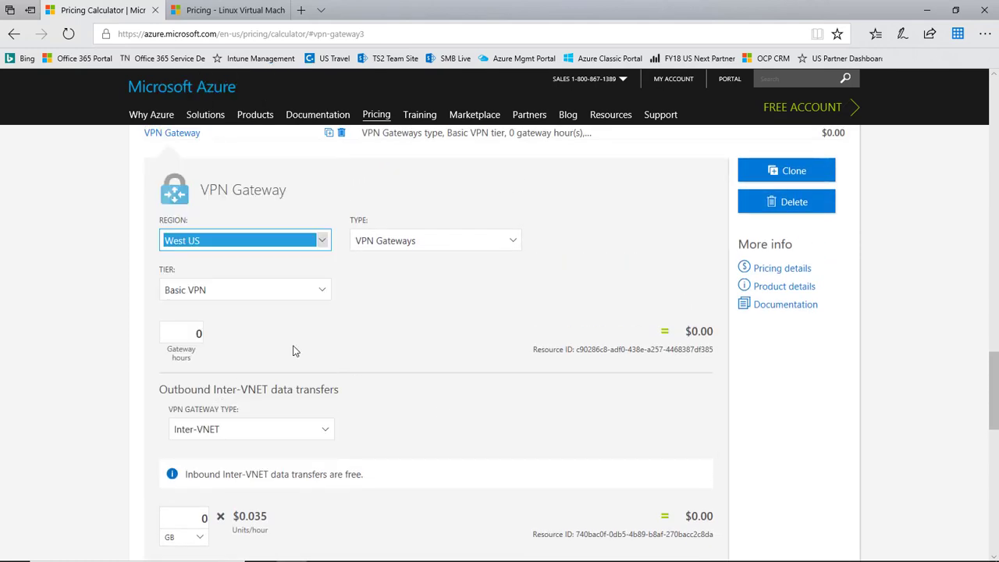
{"action": "left_click", "coordinate": [513, 241]}
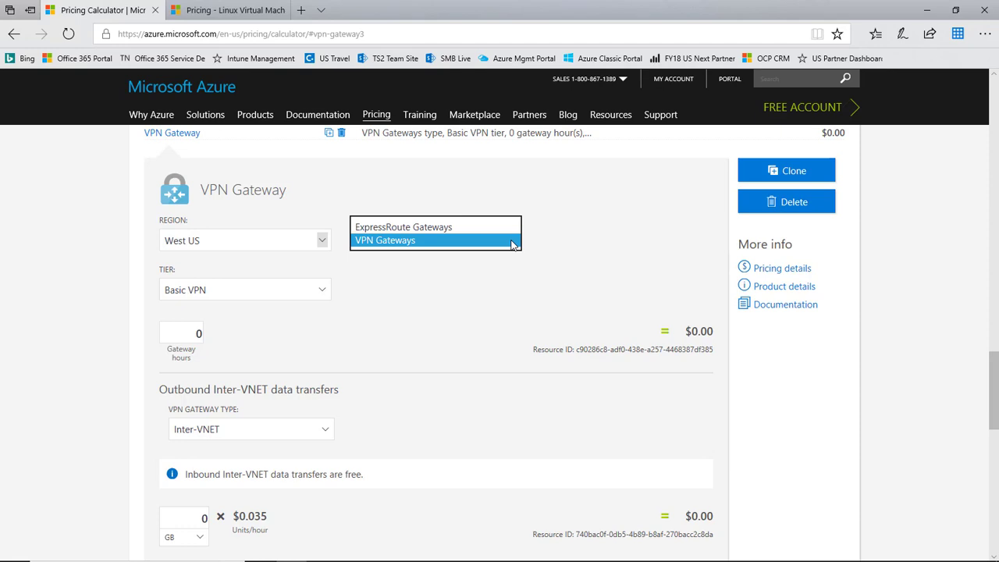
{"action": "left_click", "coordinate": [467, 247]}
- Look through the VPN Gateway tiers, examine their rates, bandwidth and tunnels on the pricing details page in a new tab, and return to the calculator
{"action": "left_click", "coordinate": [322, 290]}
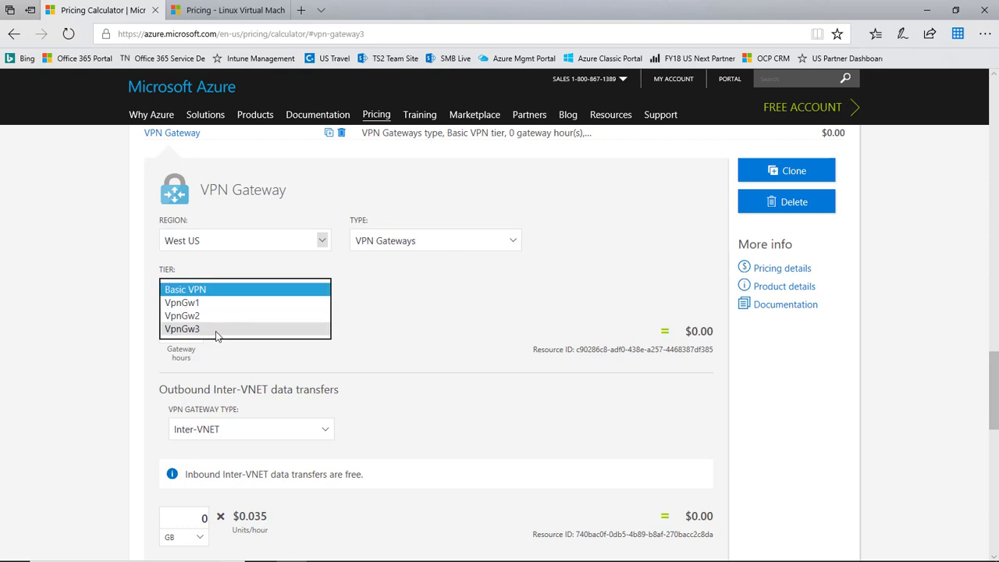
{"action": "right_click", "coordinate": [777, 269]}
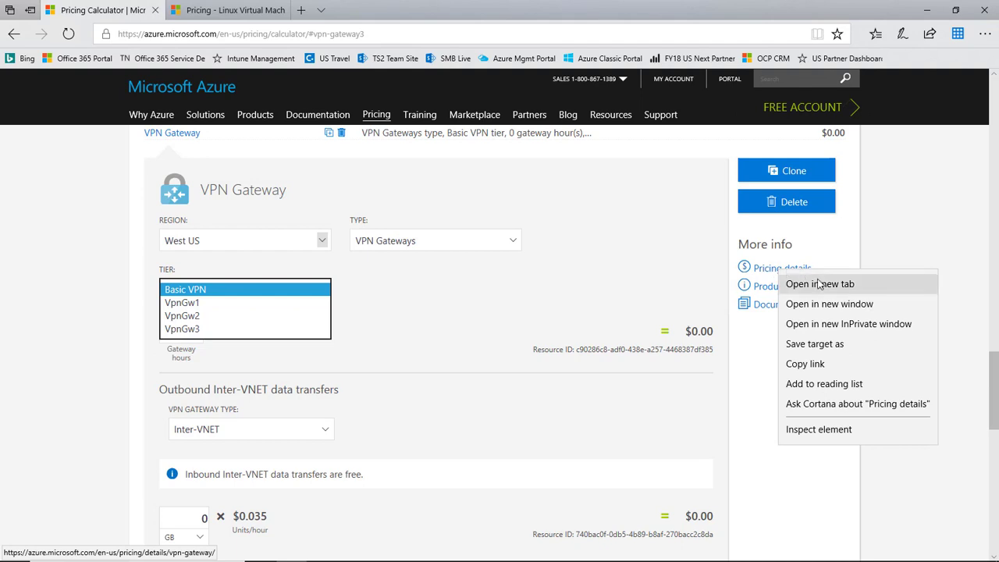
{"action": "left_click", "coordinate": [820, 285]}
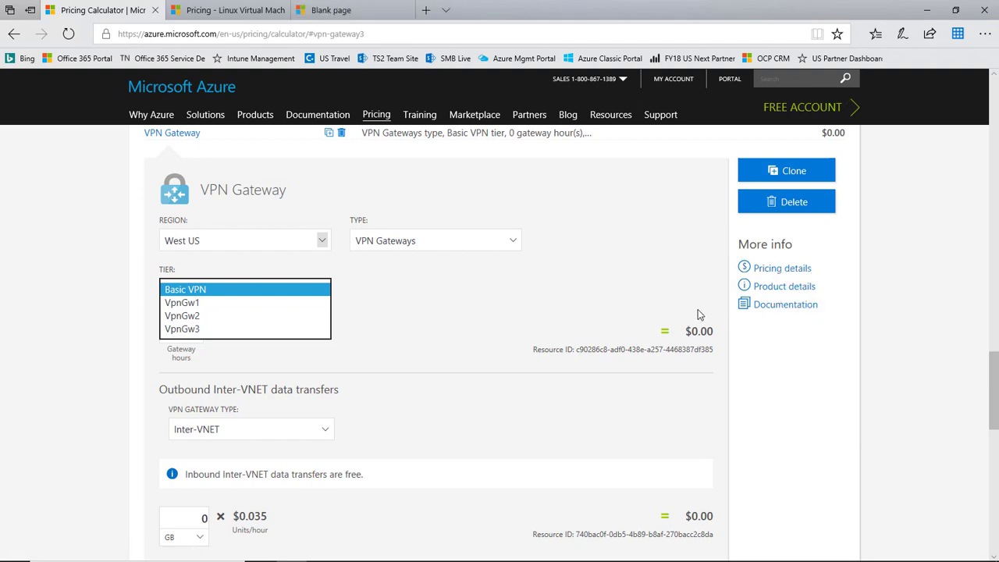
{"action": "left_click", "coordinate": [355, 11]}
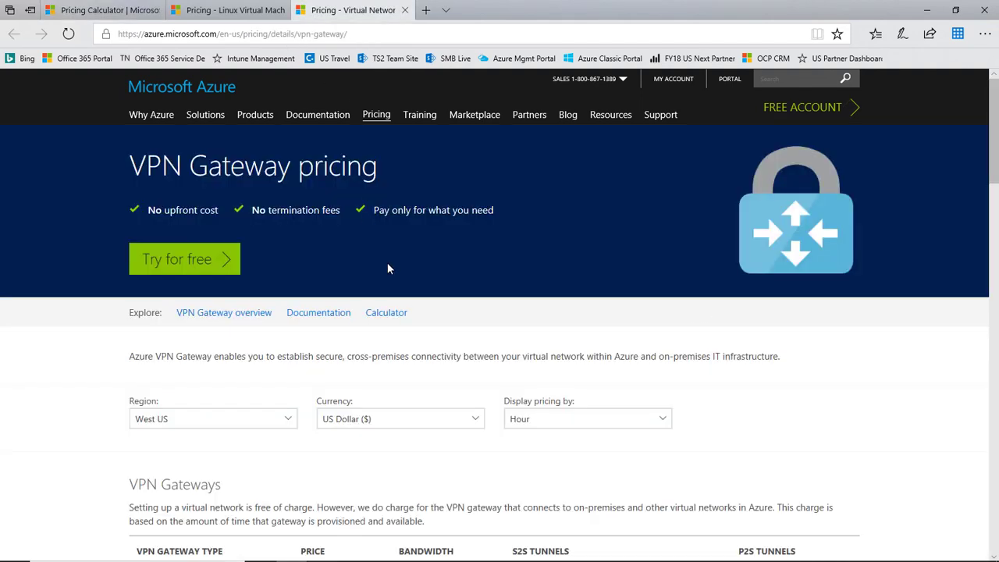
{"action": "scroll", "coordinate": [399, 399], "scroll_direction": "down", "scroll_amount": 3}
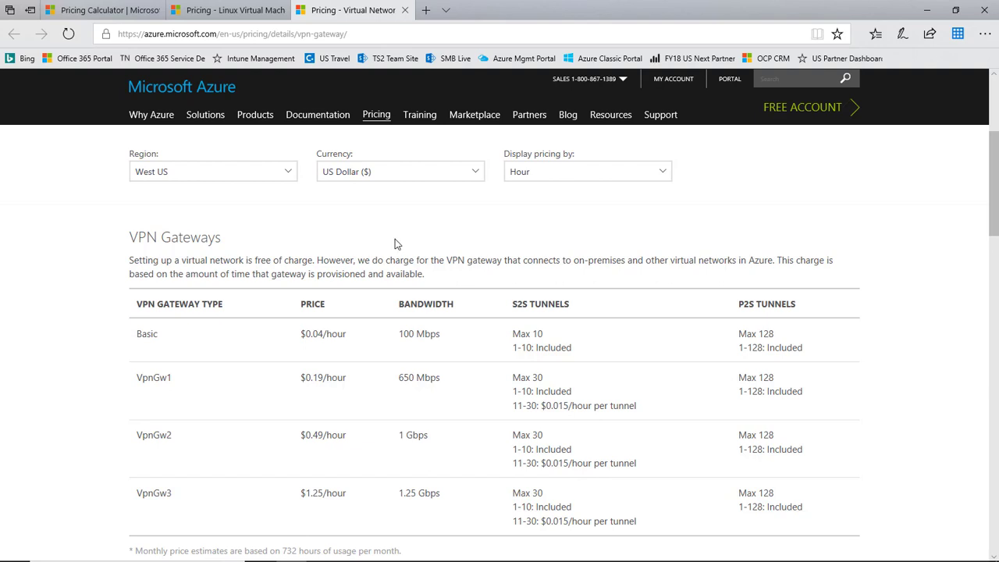
{"action": "left_click", "coordinate": [121, 19]}
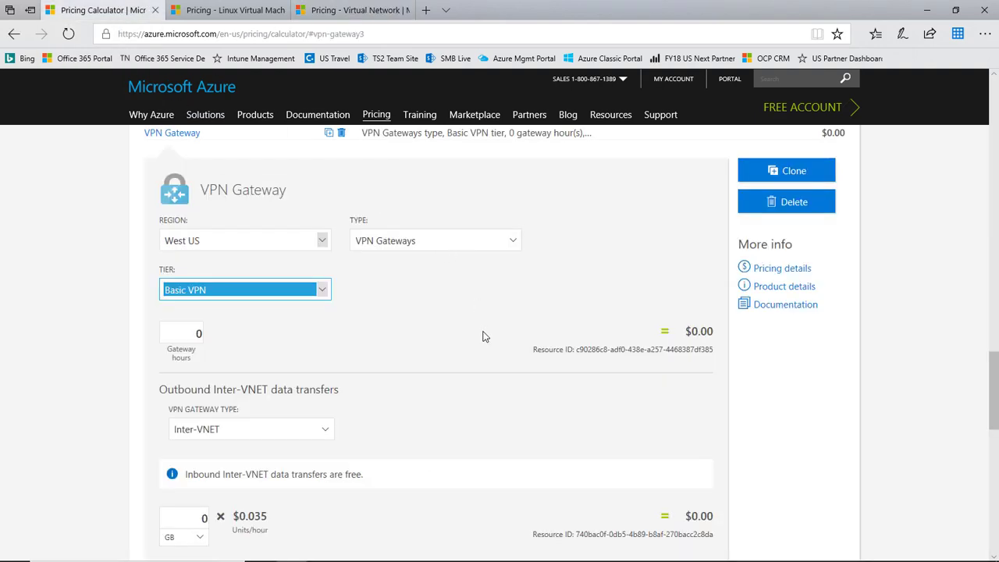
- Set the gateway hours of the Basic VPN gateway to 732
{"action": "left_click", "coordinate": [200, 335]}
{"action": "left_click_drag", "start_coordinate": [201, 335], "coordinate": [277, 353]}
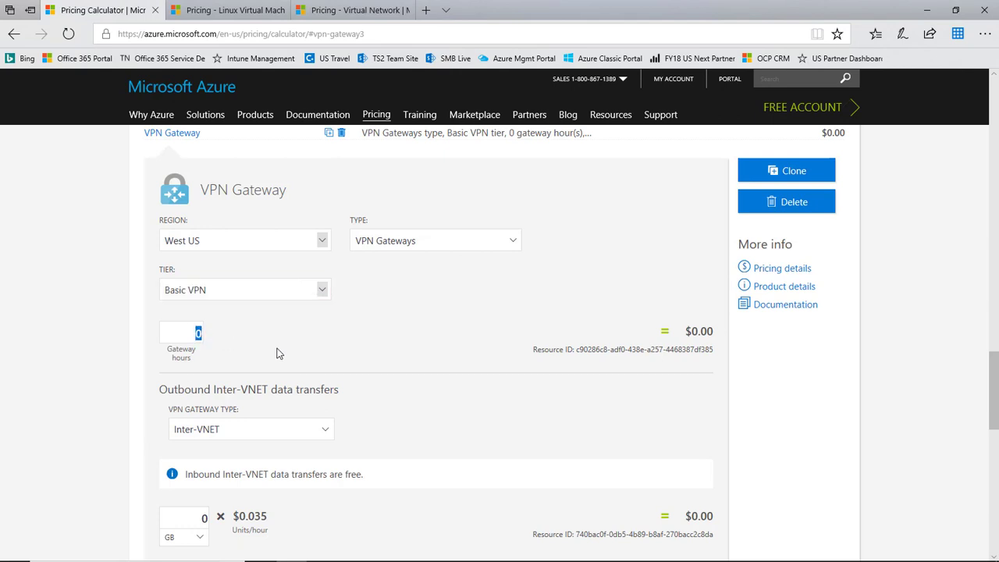
{"action": "type", "text": "732"}
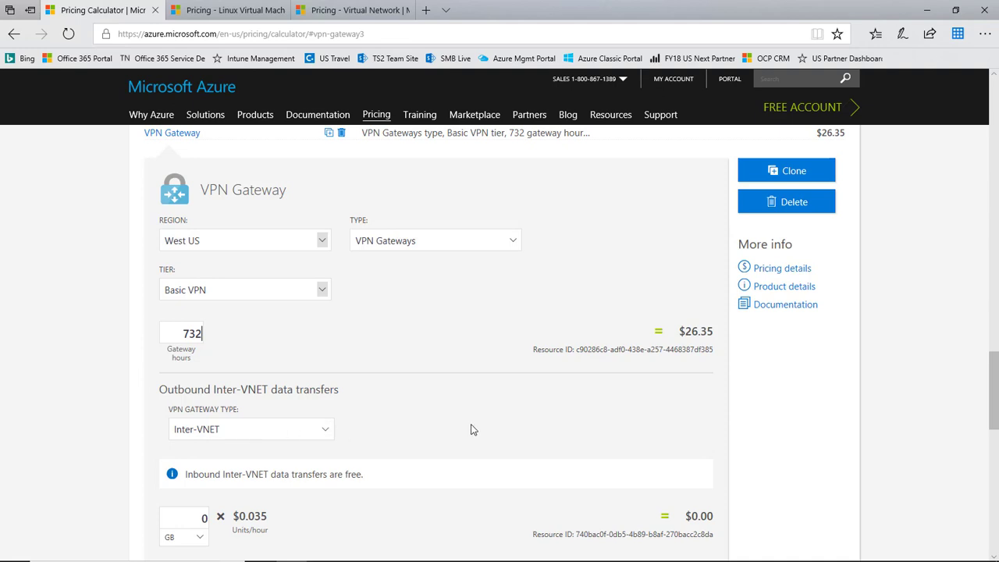
- Export the complete estimate, open the exported workbook in Excel to review it, and return to the pricing calculator
{"action": "scroll", "coordinate": [469, 429], "scroll_direction": "down", "scroll_amount": 2}
{"action": "scroll", "coordinate": [609, 430], "scroll_direction": "down", "scroll_amount": 2}
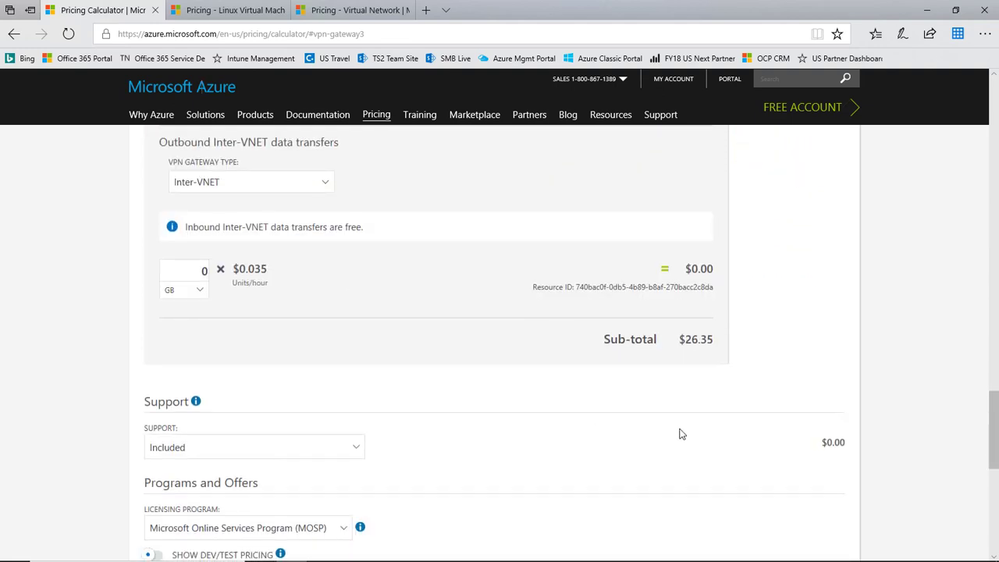
{"action": "scroll", "coordinate": [680, 434], "scroll_direction": "down", "scroll_amount": 2}
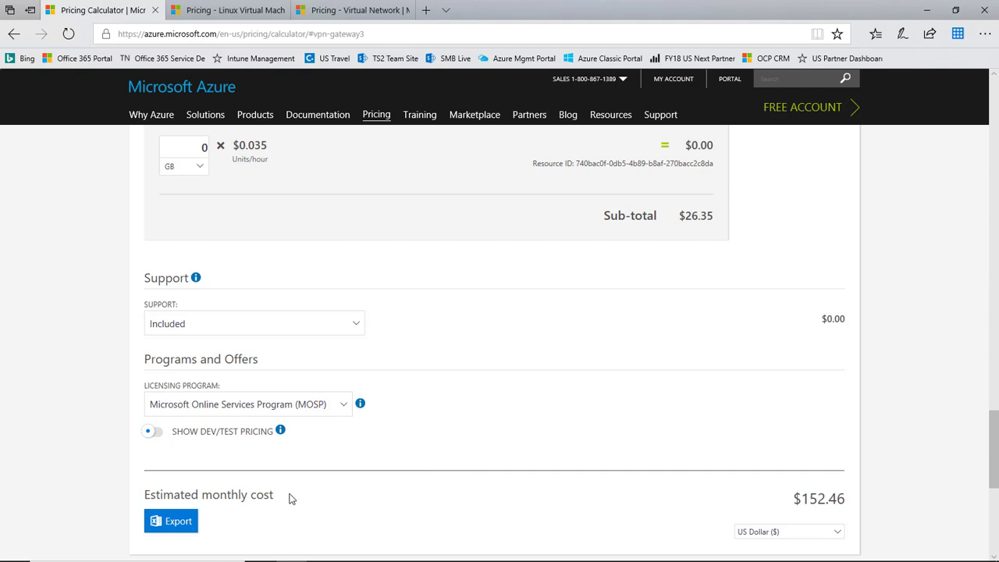
{"action": "left_click", "coordinate": [178, 526]}
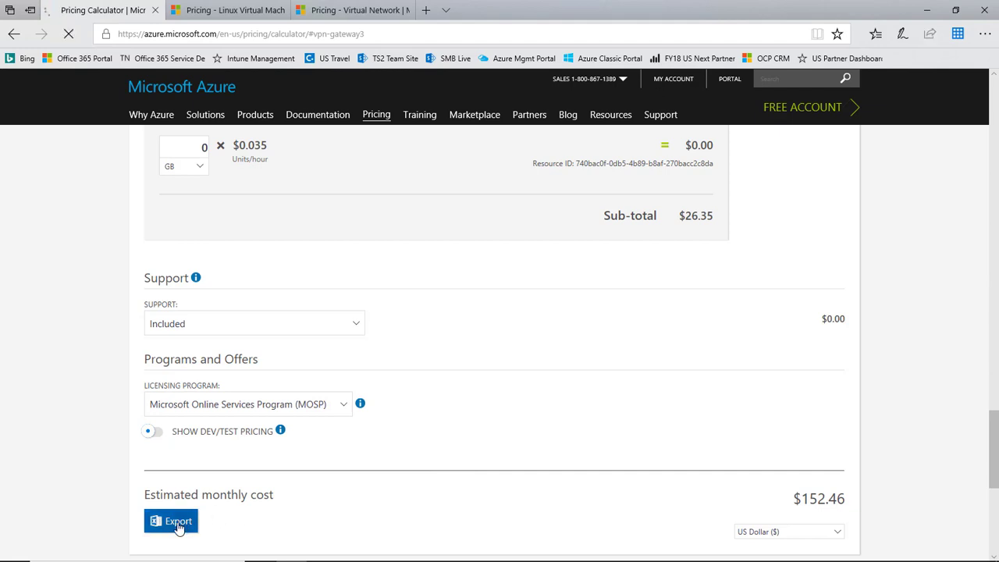
{"action": "left_click", "coordinate": [556, 543]}
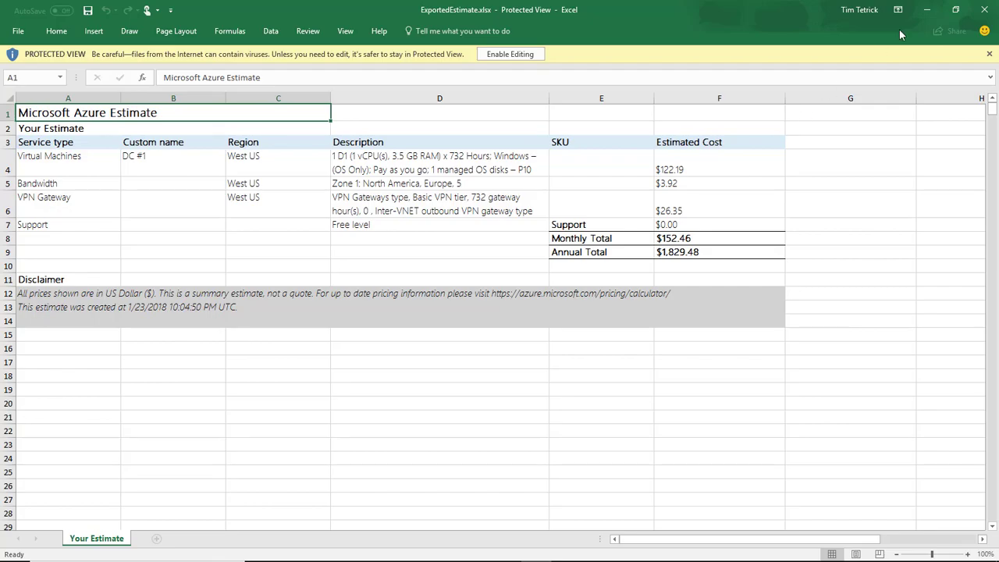
{"action": "left_click", "coordinate": [927, 11]}
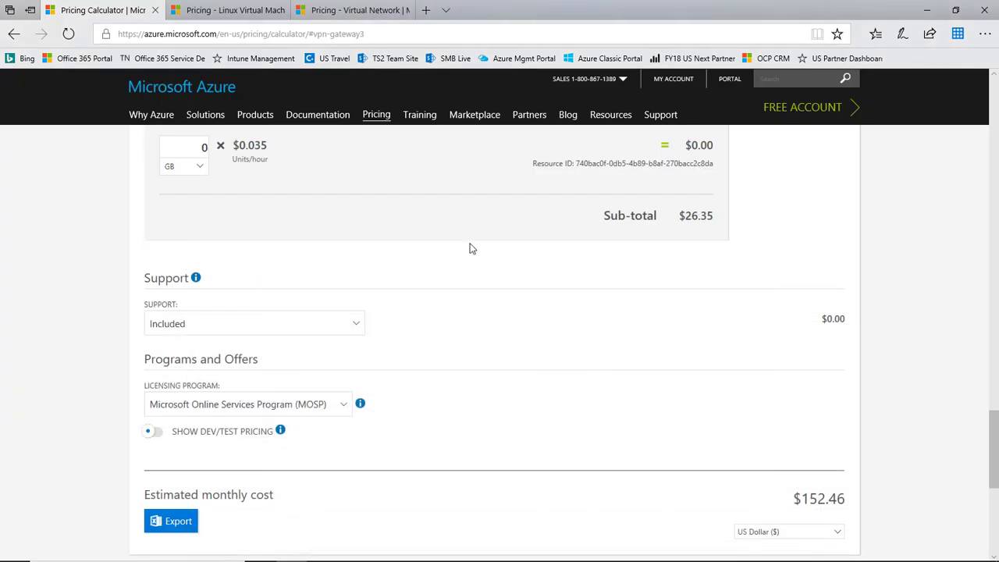